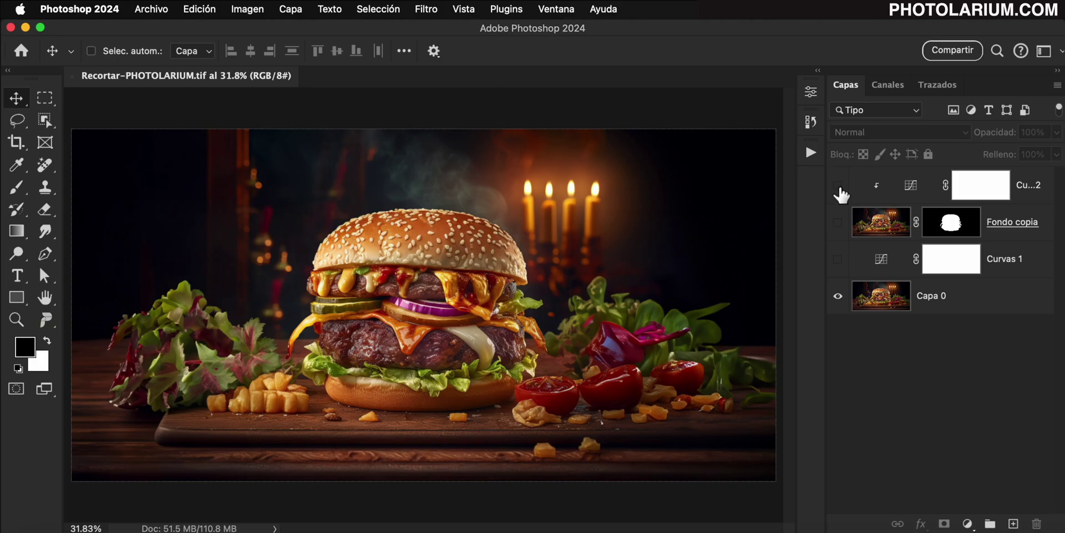
- Turn visibility back on for the Curvas 2 and Curvas 1 adjustment layers
click(838, 225)
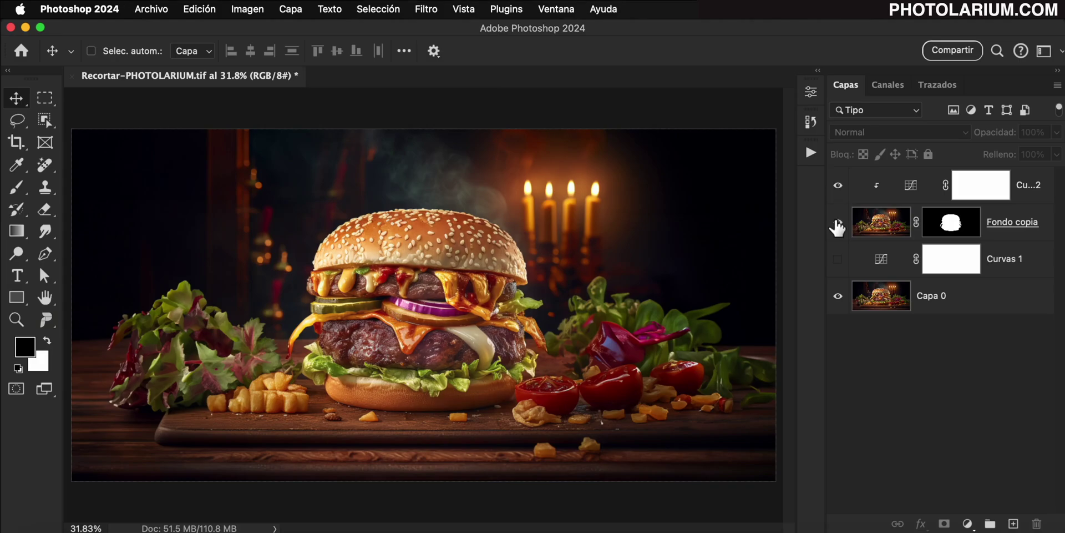
click(838, 259)
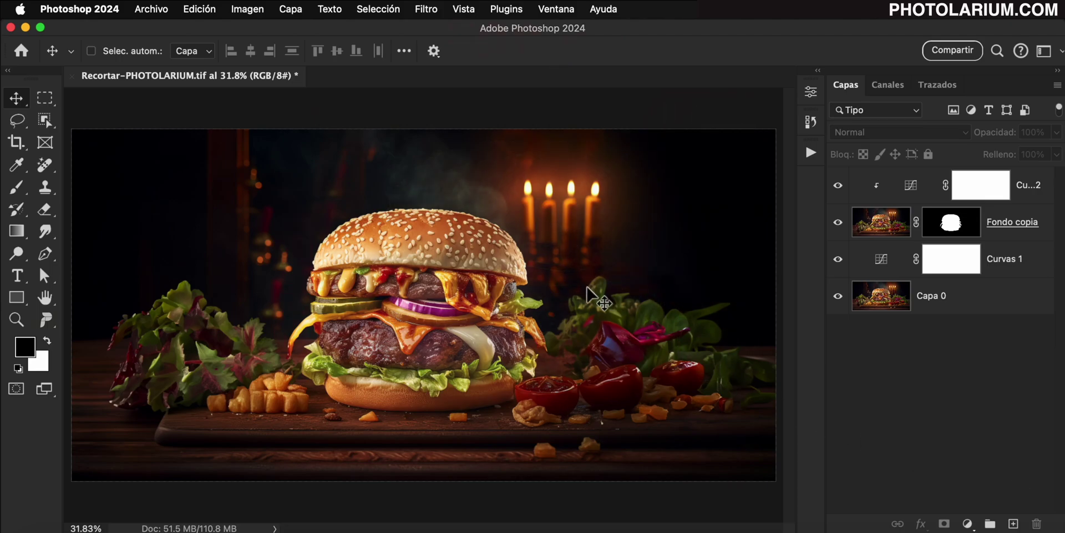
click(248, 9)
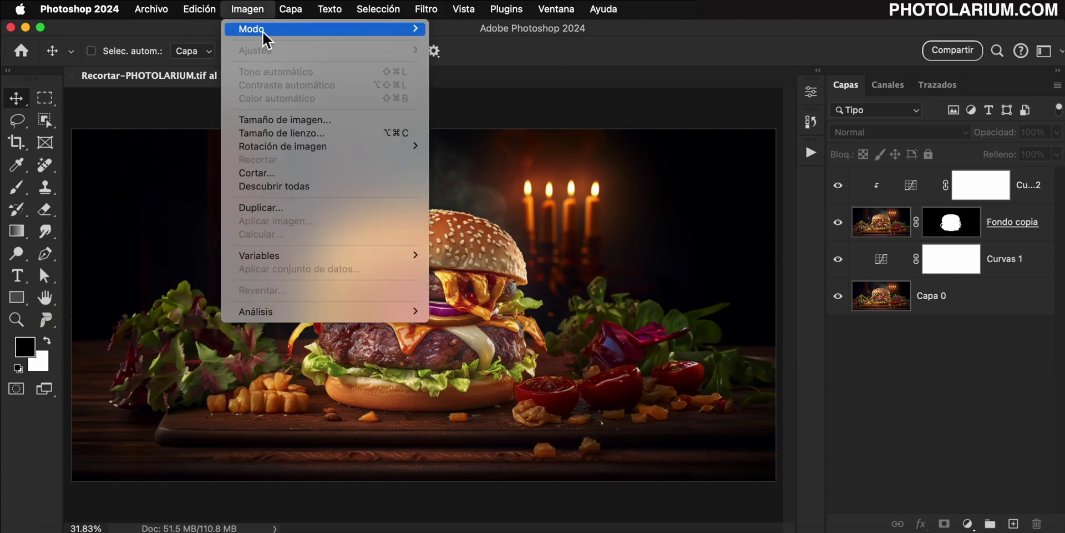
click(364, 124)
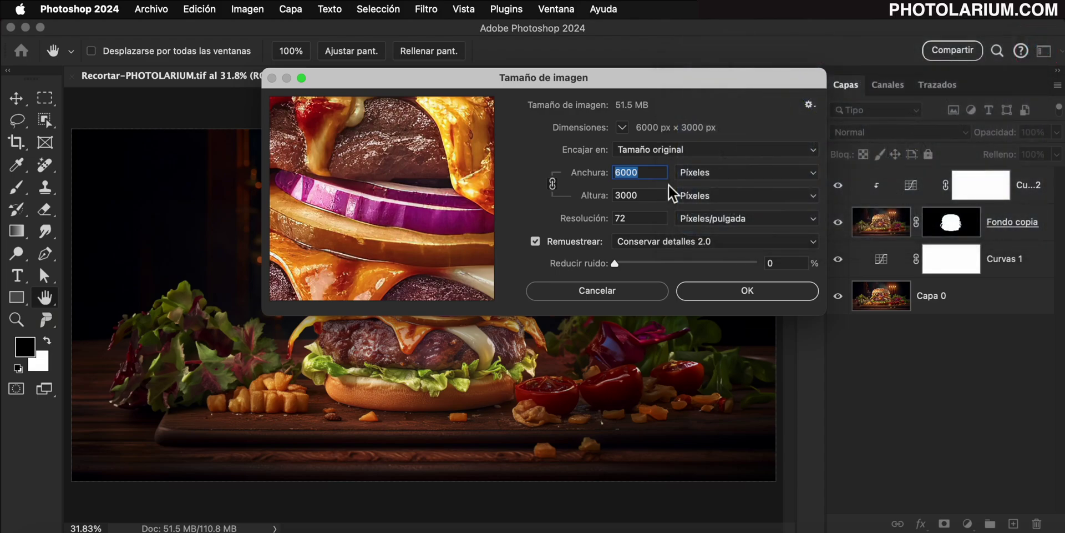
click(649, 295)
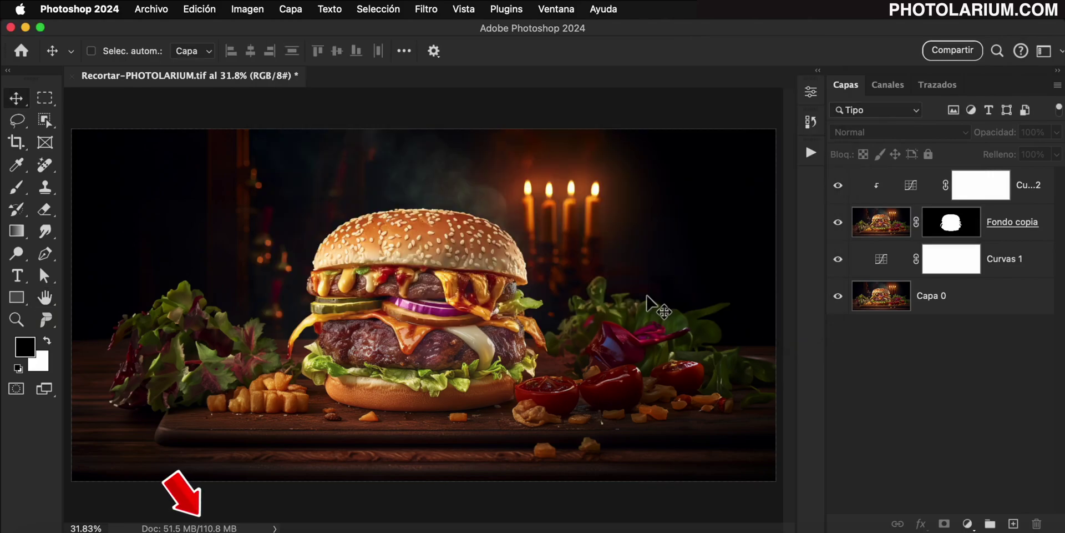
click(274, 528)
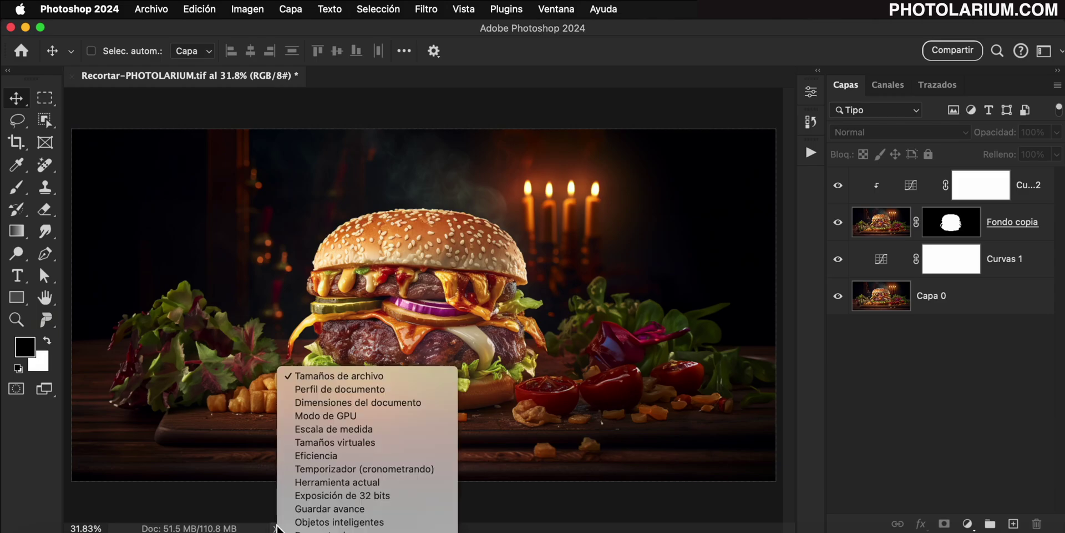
click(374, 403)
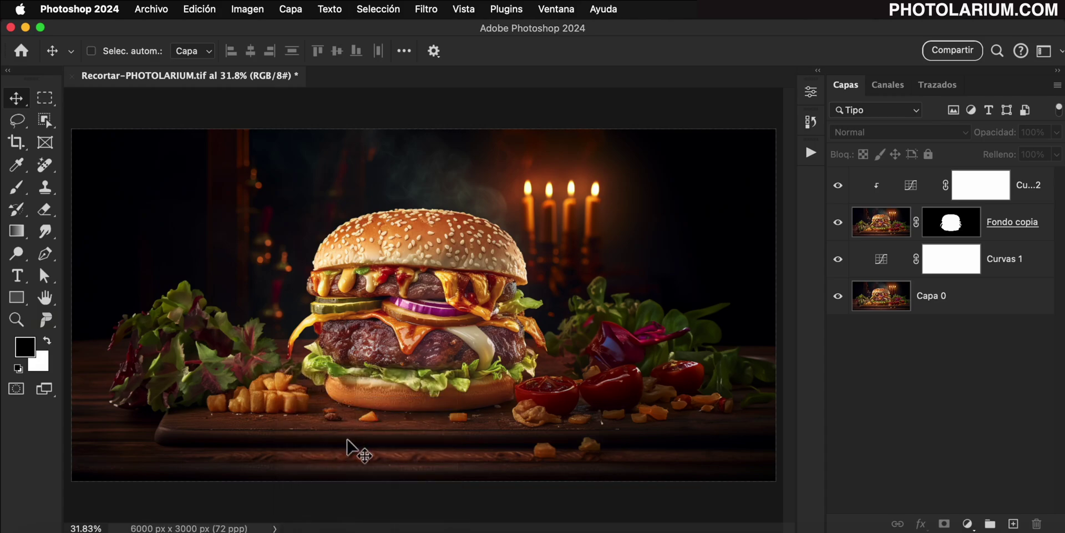
click(273, 528)
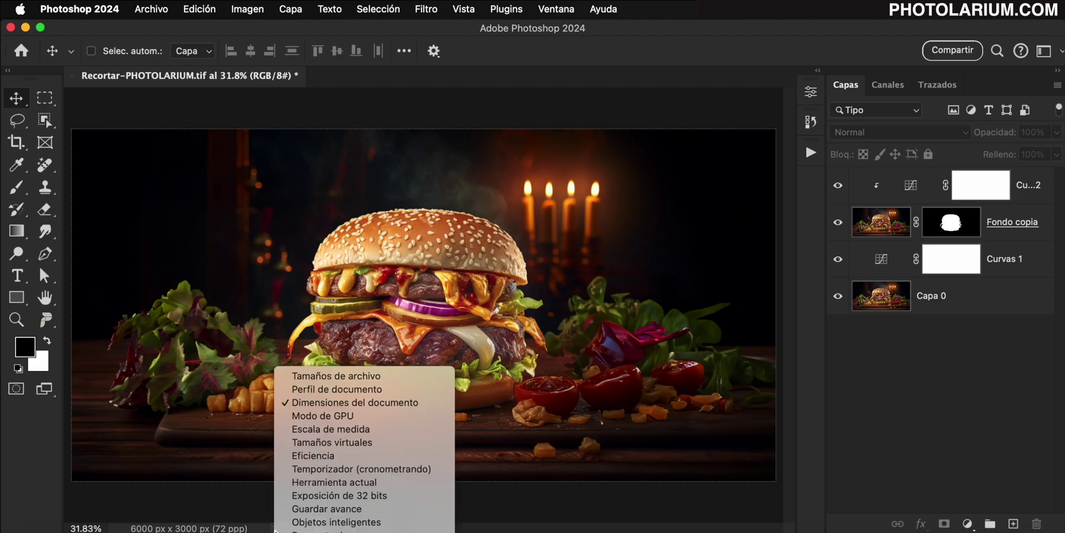
click(305, 377)
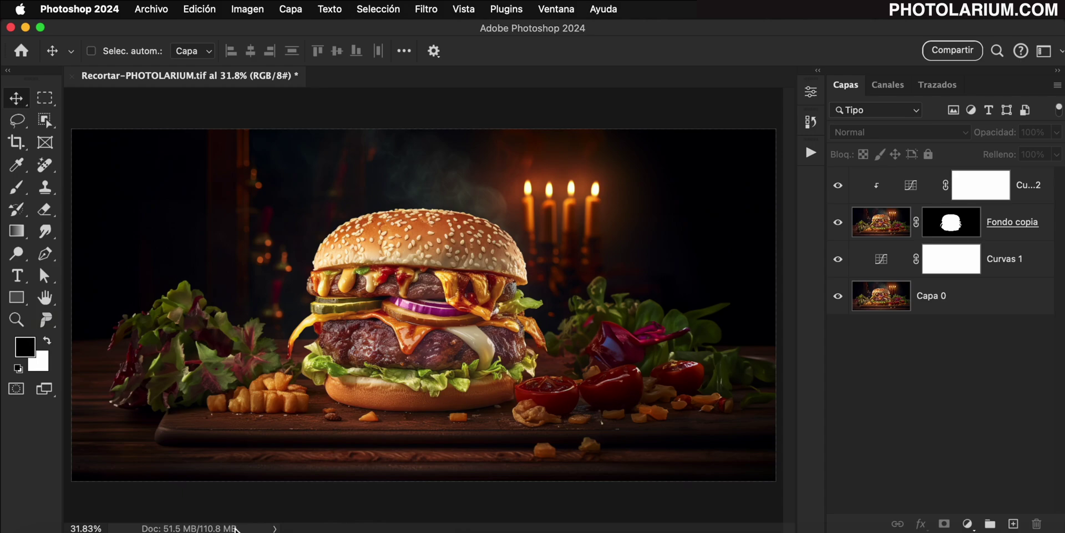
click(234, 528)
- Crop the photo using the An. x Al. x Resolución preset at 200 × 200 px
click(17, 143)
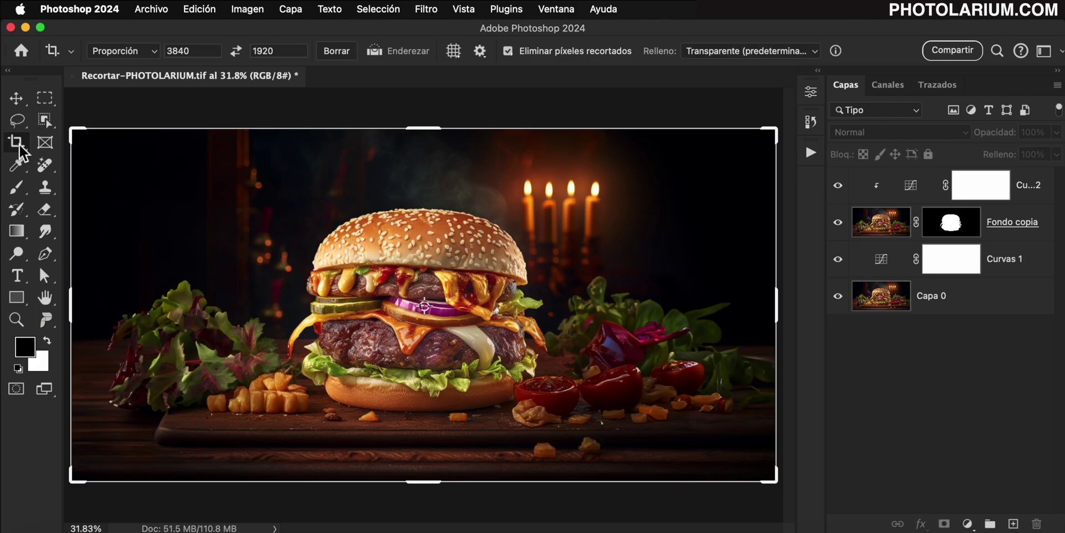
click(155, 52)
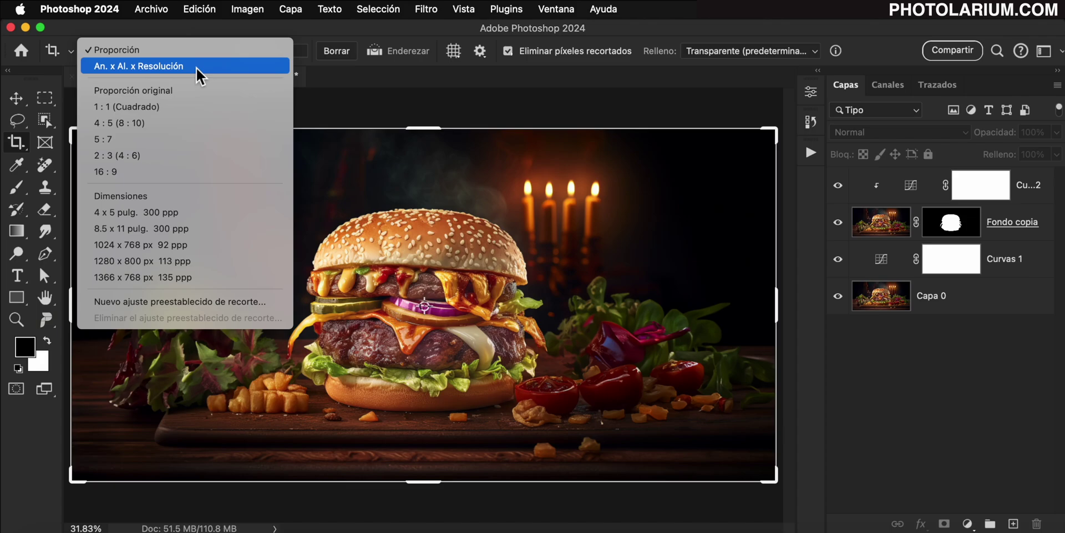
click(196, 68)
click(186, 51)
text(200)
key(Tab)
text(200)
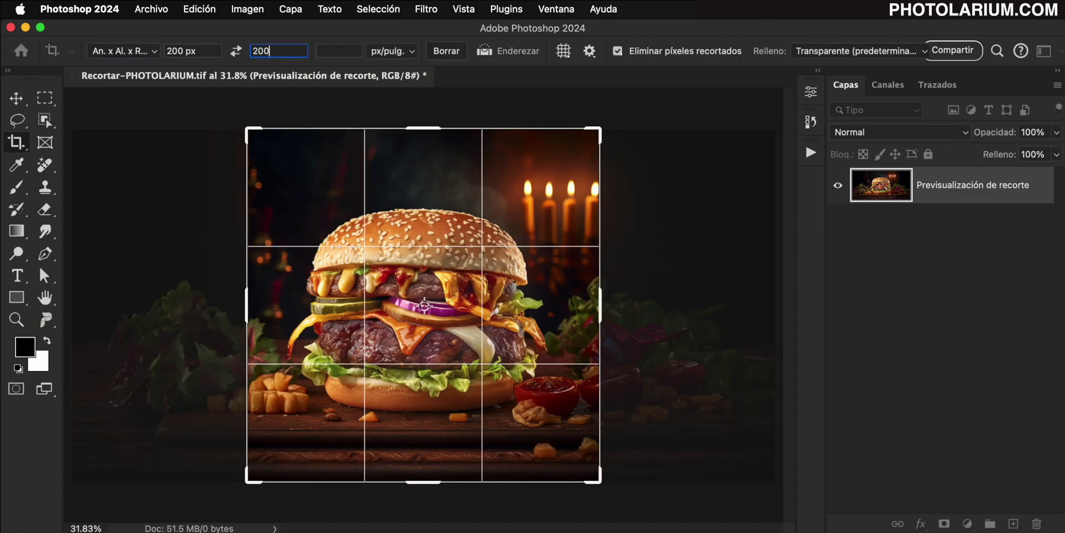
click(337, 51)
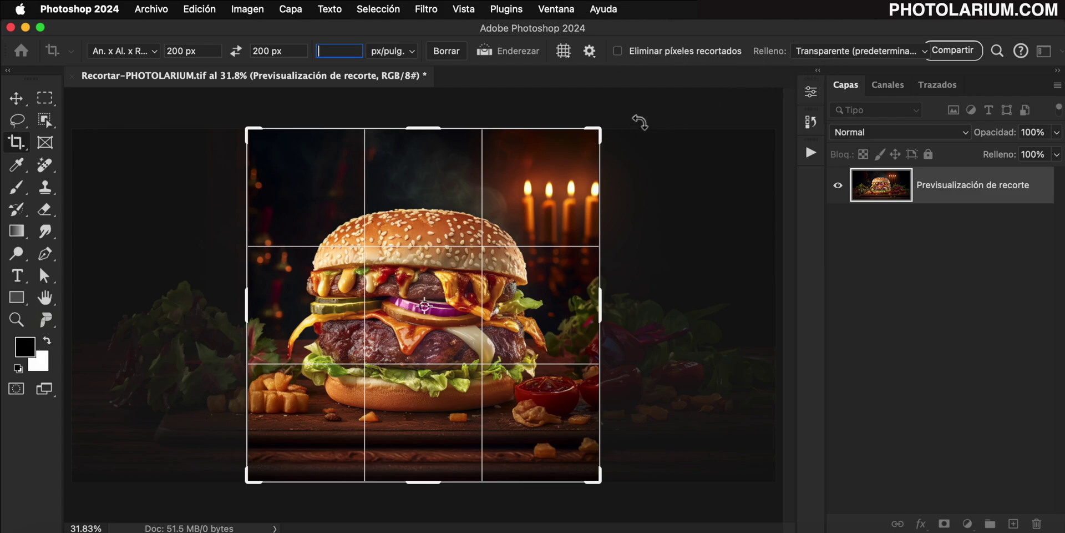
key(Return)
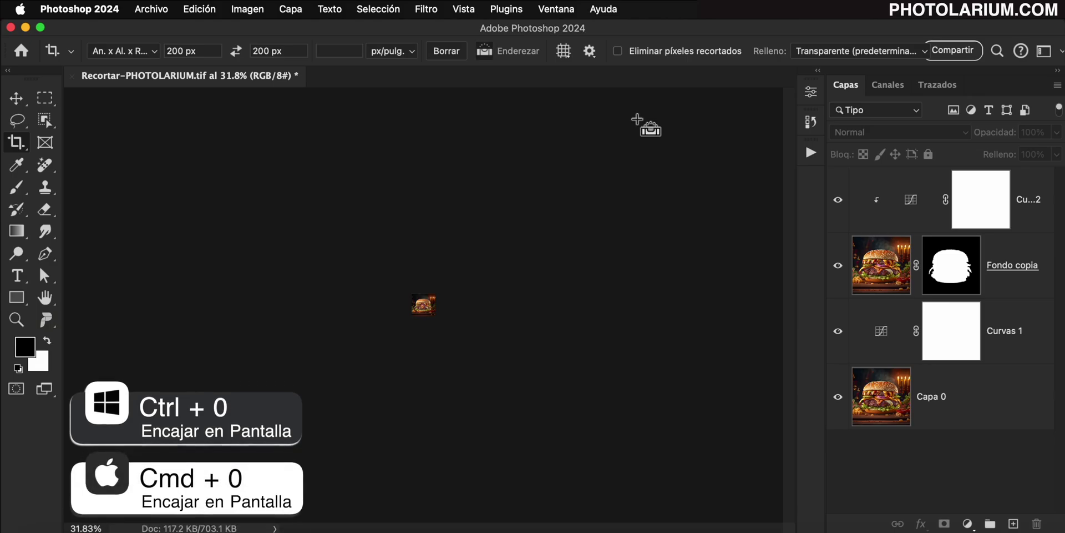
- Check the cropped 200 px document size, then undo the crop and fit the full photo
key(super+0)
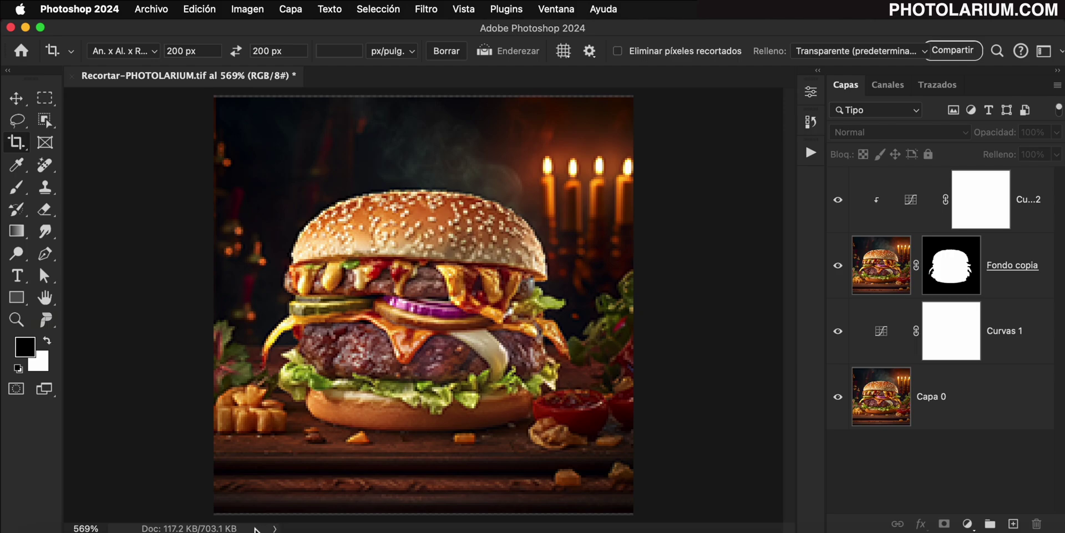
click(256, 527)
key(ctrl)
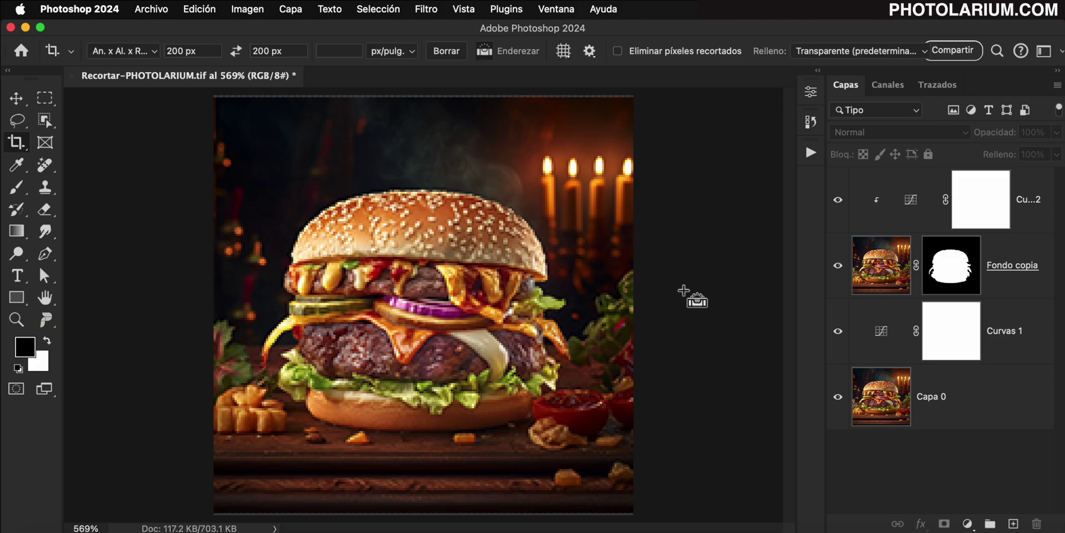
key(ctrl+z)
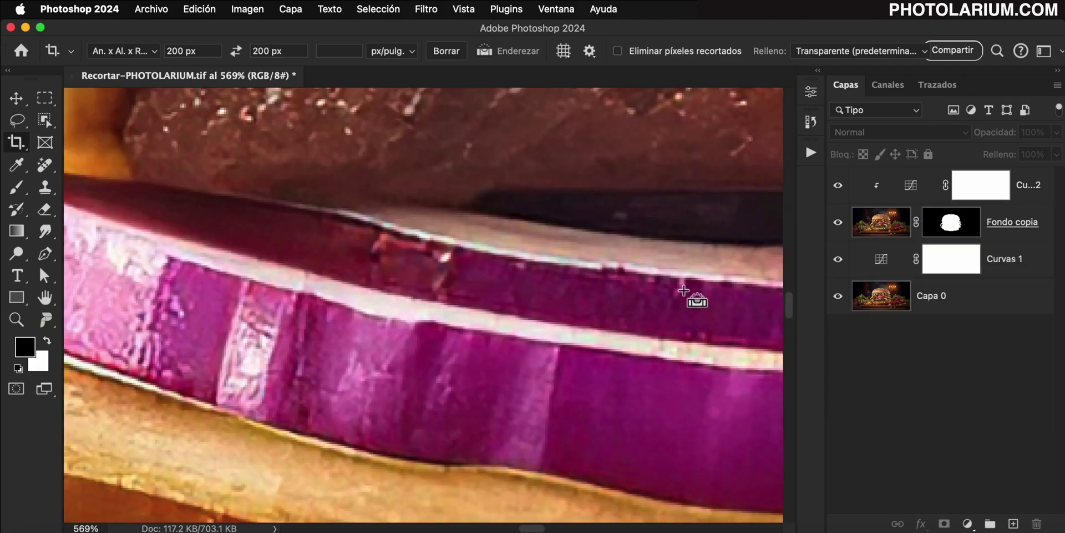
key(ctrl+0)
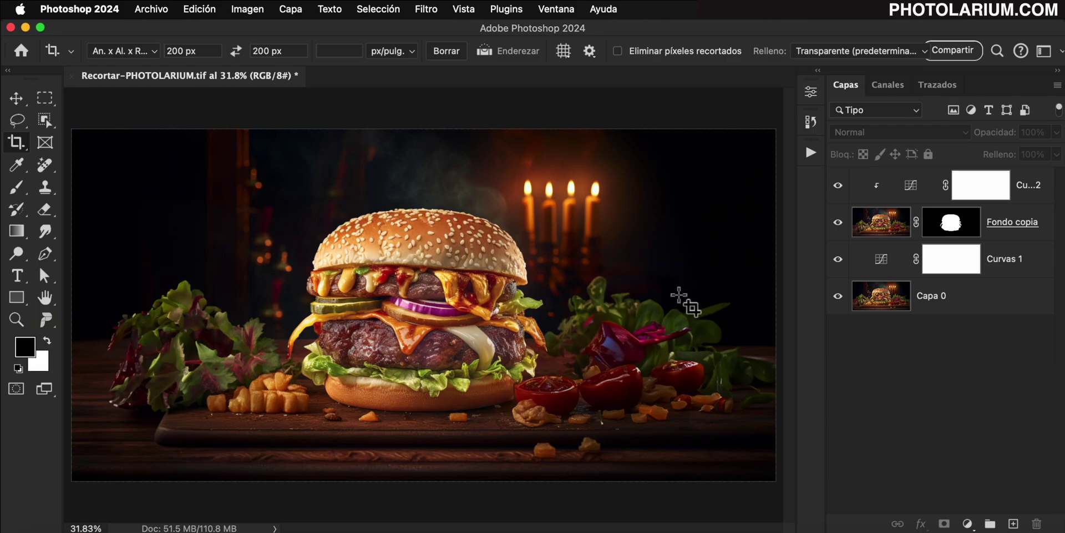
click(247, 9)
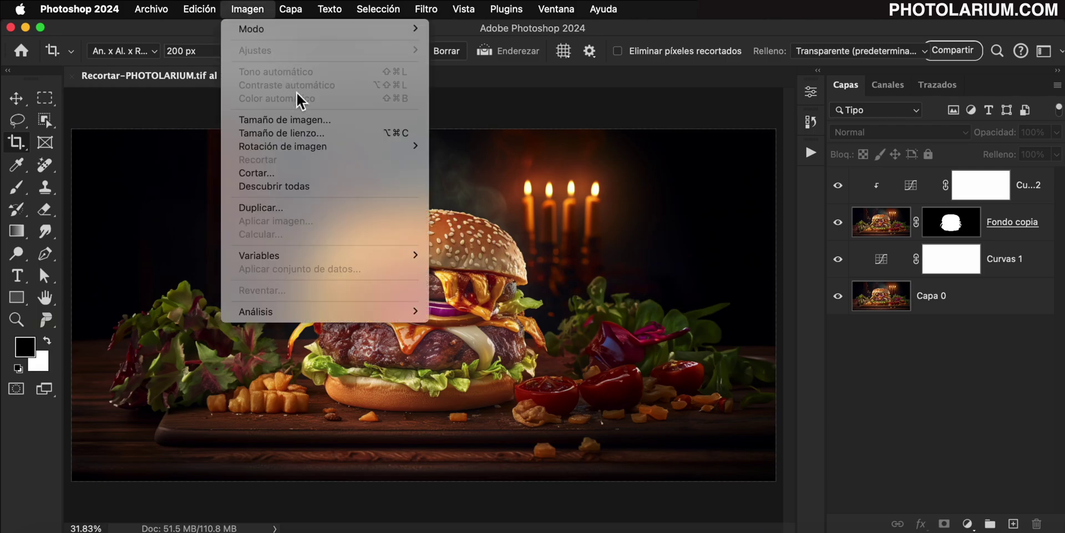
click(365, 132)
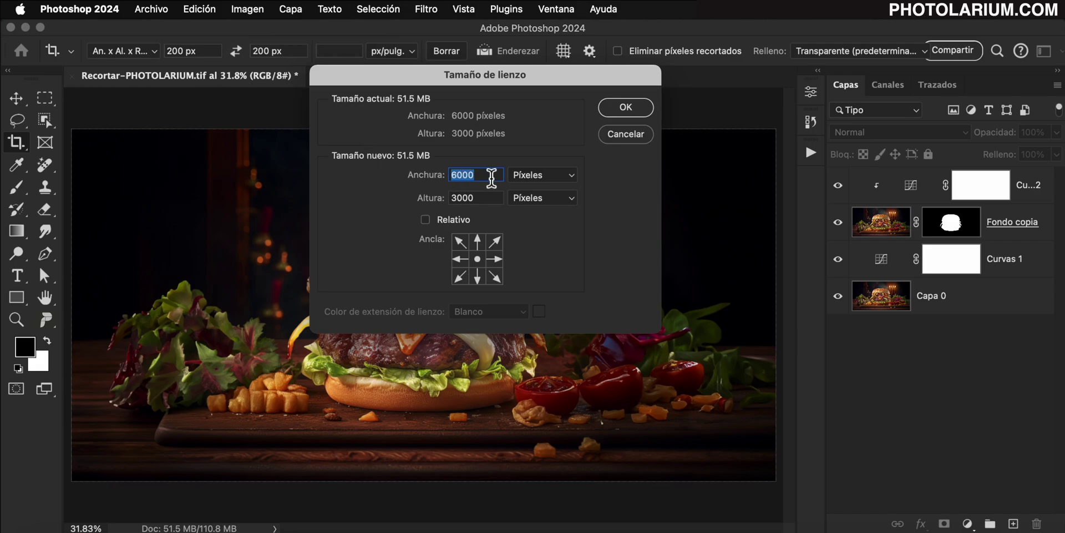
text(200)
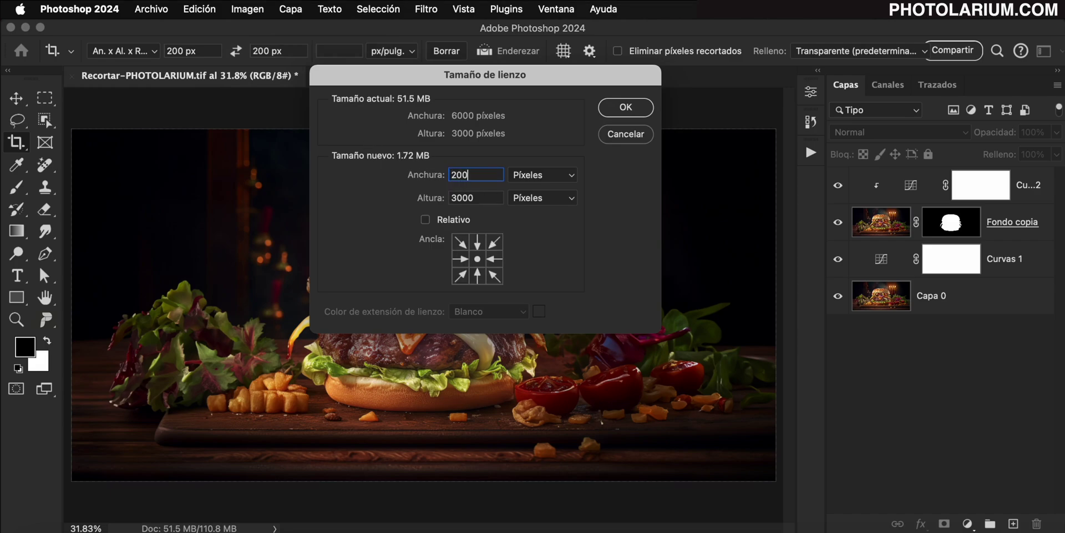
double_click(483, 198)
text(20)
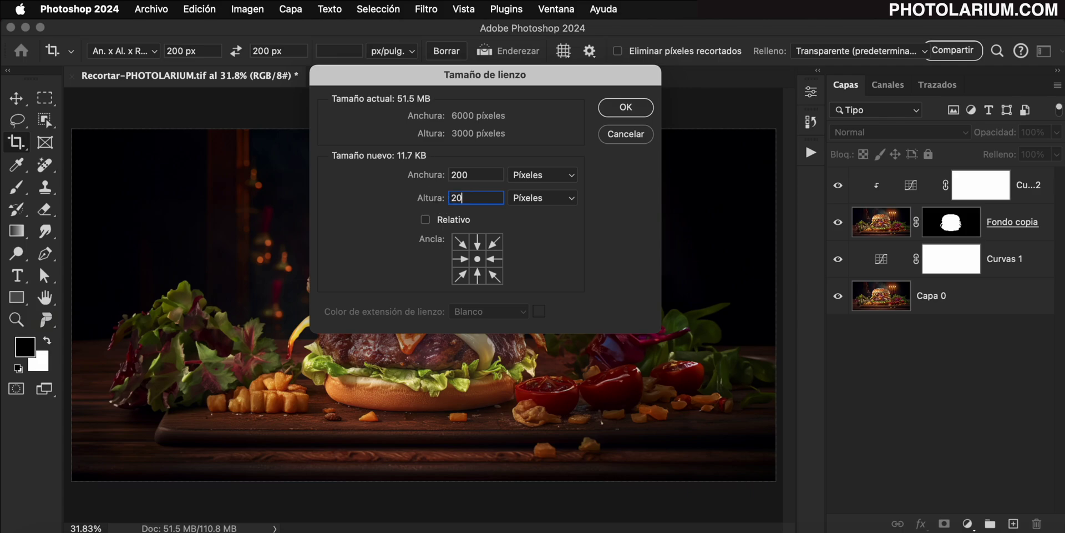
text(0)
click(626, 109)
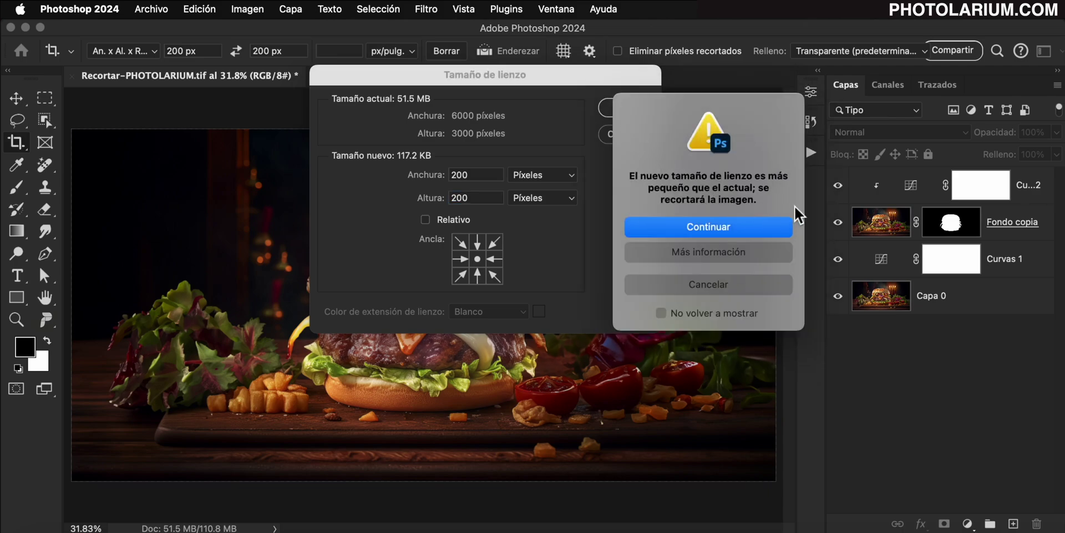
click(719, 227)
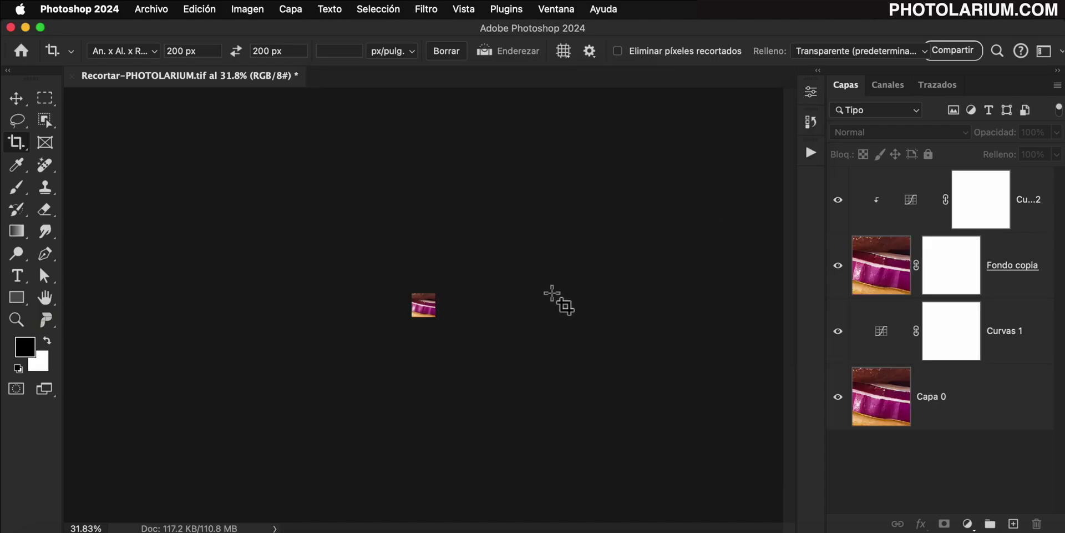
key(super+0)
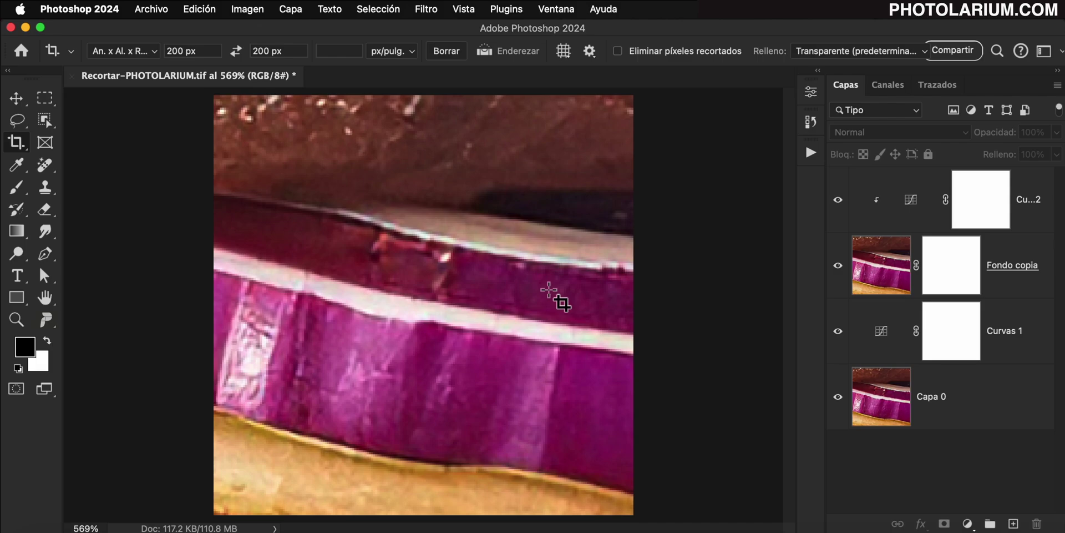
click(1044, 185)
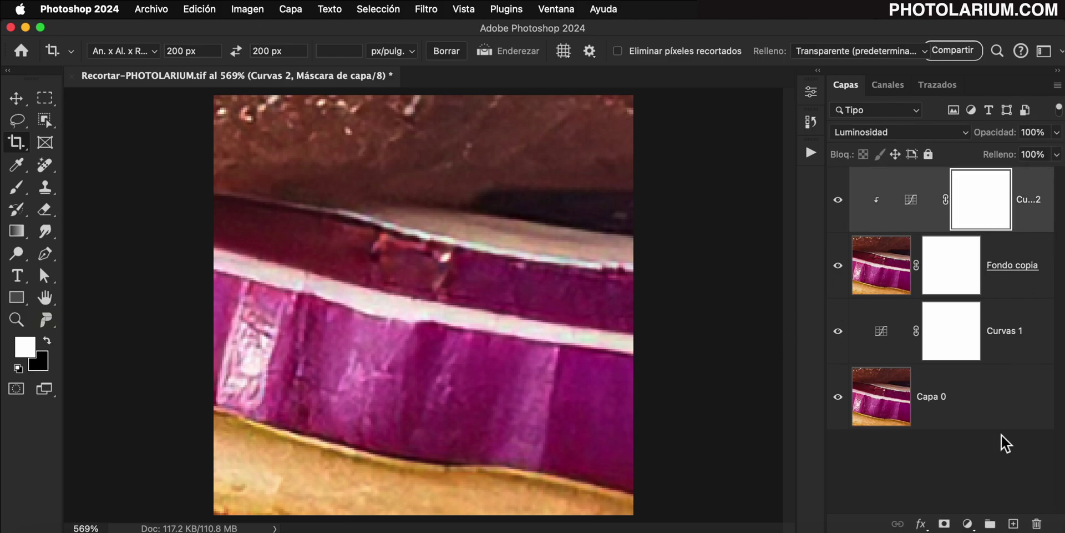
shift+click(1015, 417)
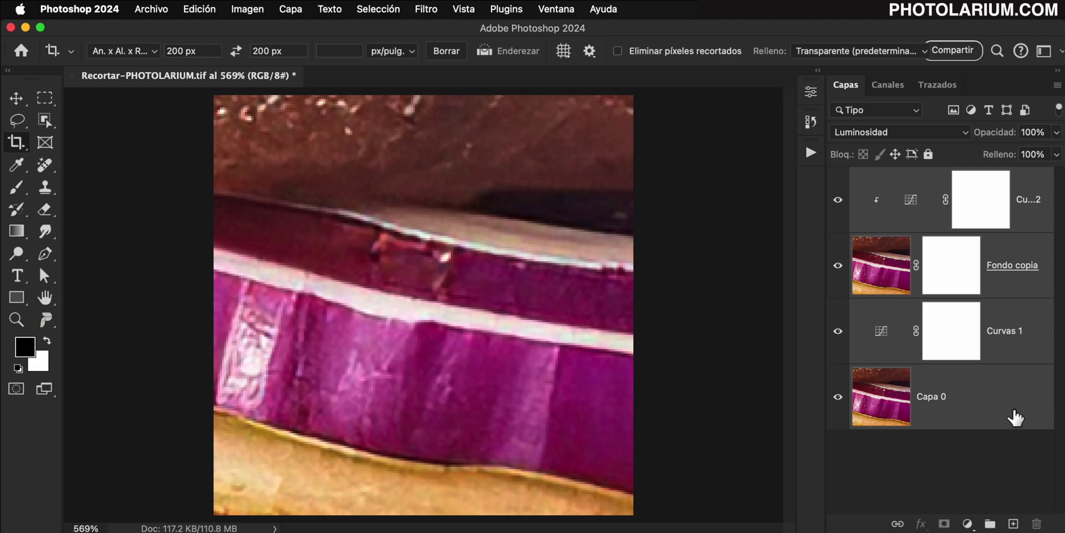
click(201, 8)
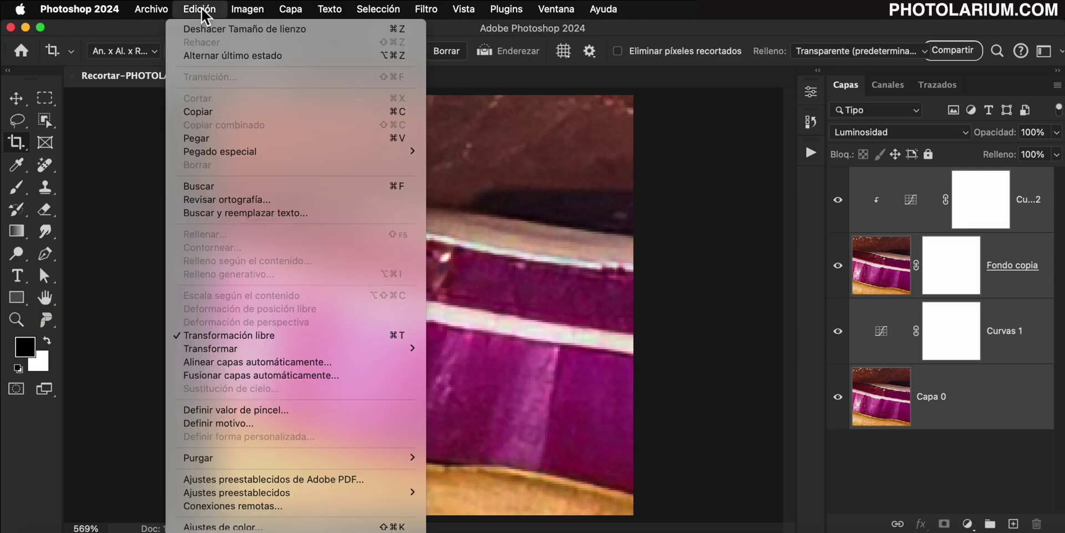
click(370, 335)
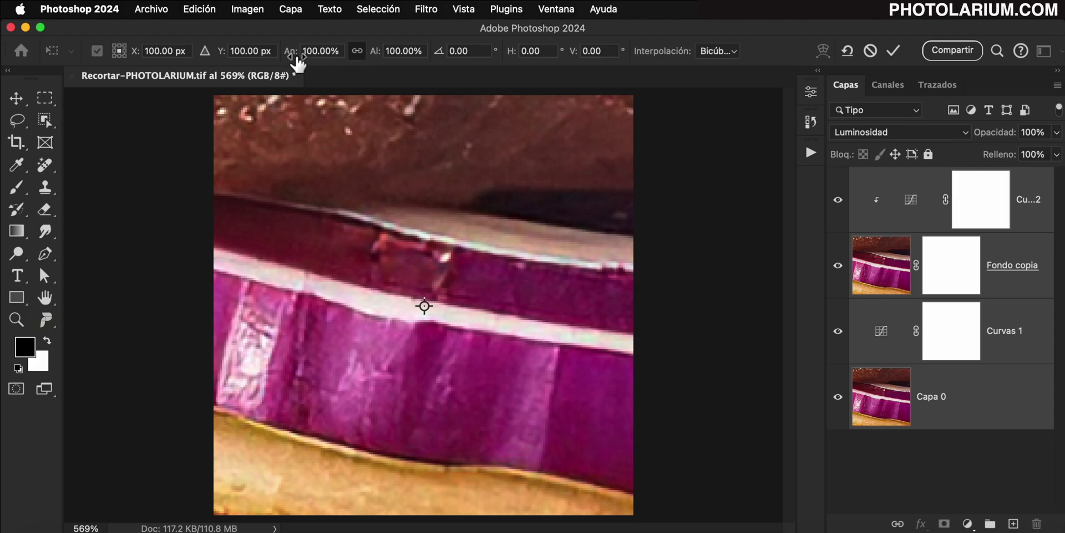
drag(298, 63, 226, 74)
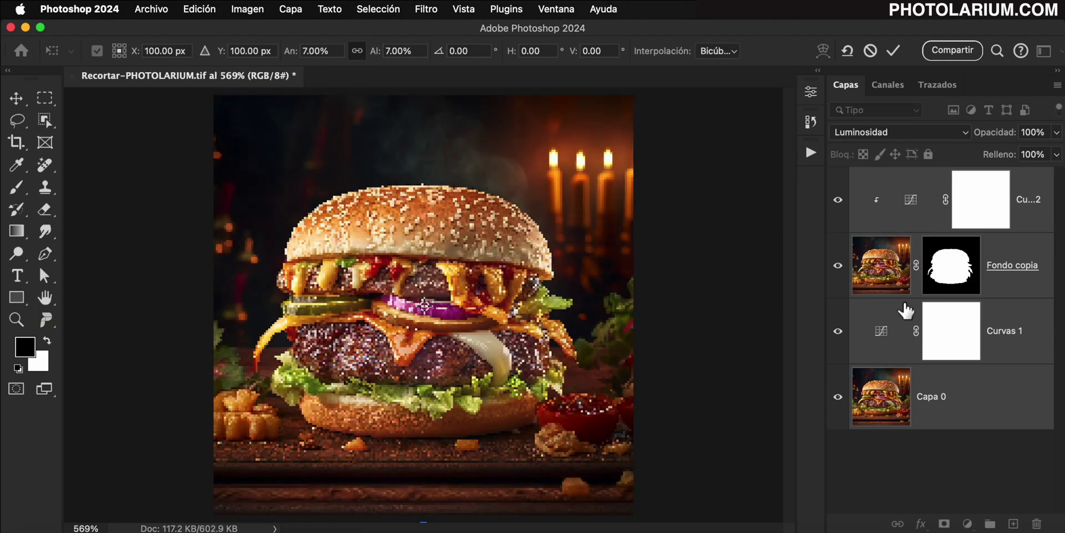
key(c)
click(1014, 286)
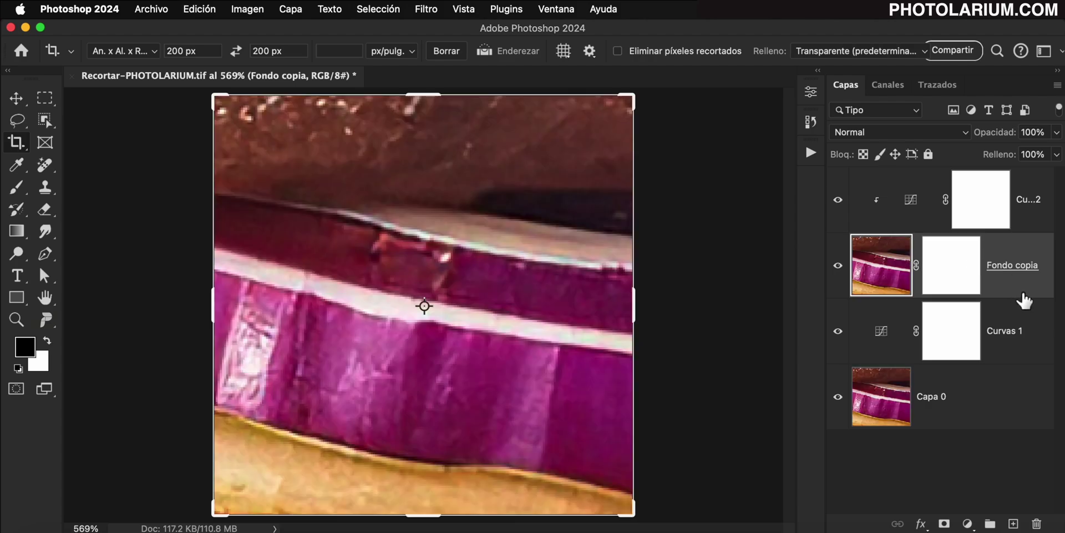
- Convert all four layers into a single smart object
click(1037, 189)
shift+click(998, 410)
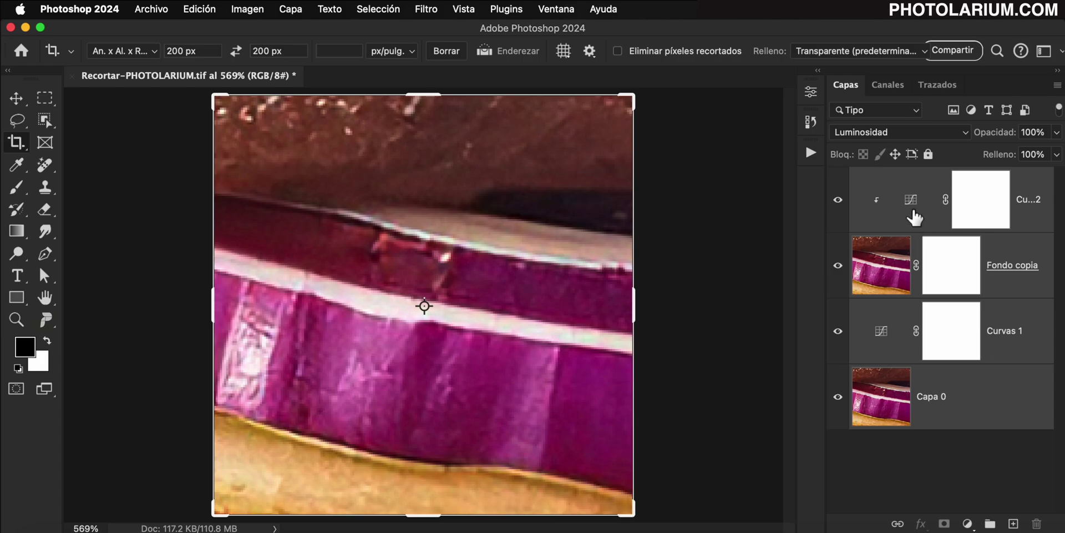
right_click(861, 180)
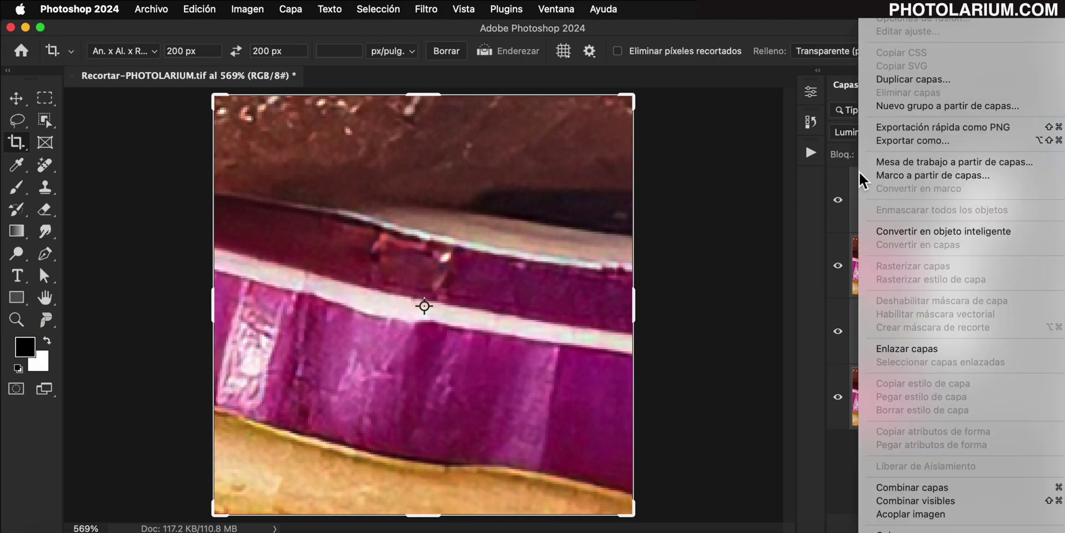
click(932, 232)
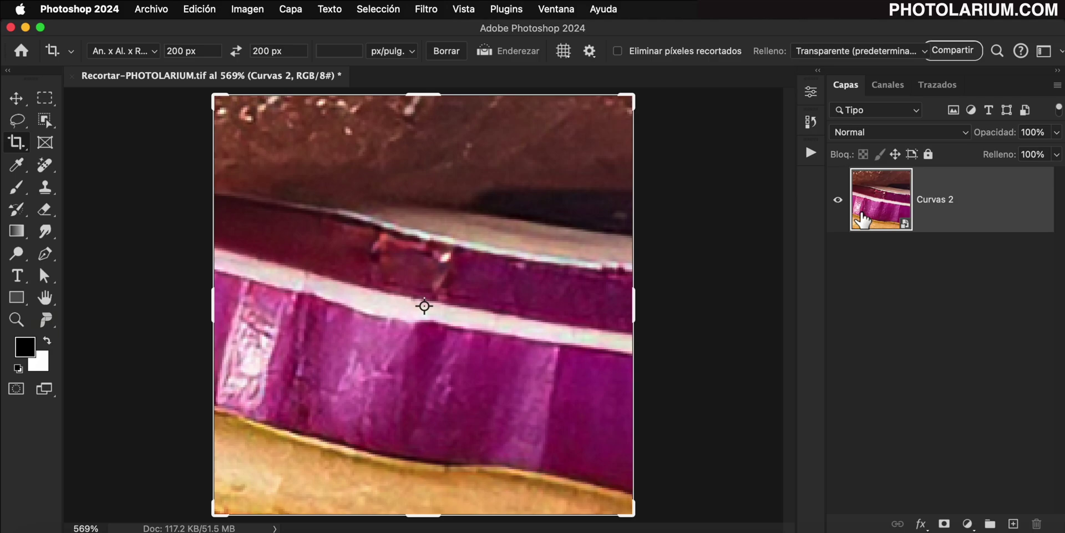
- Scale the smart object down to 4% so the whole burger fits the canvas
key(ctrl+t)
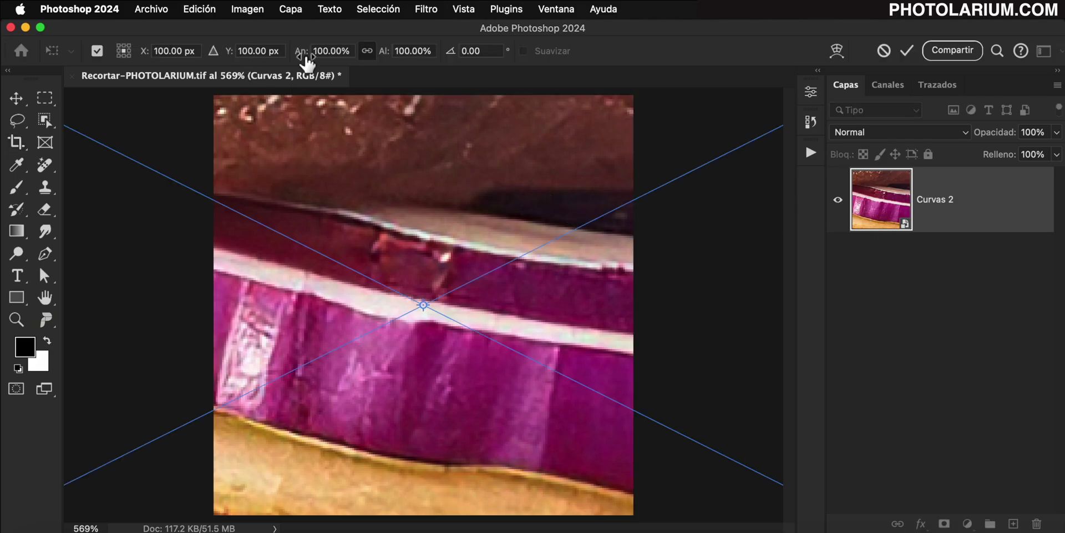
drag(305, 60, 234, 64)
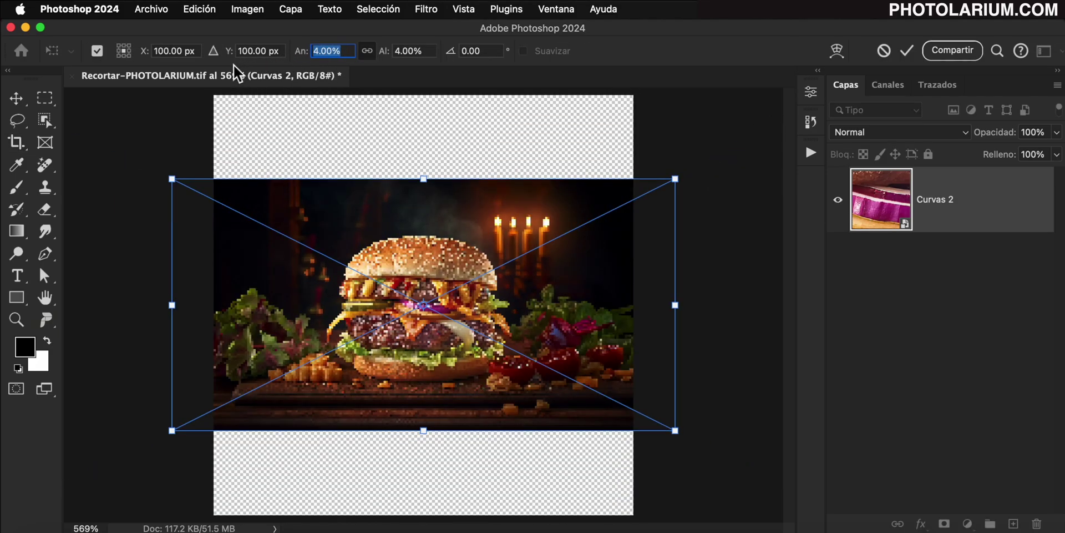
key(Return)
key(c)
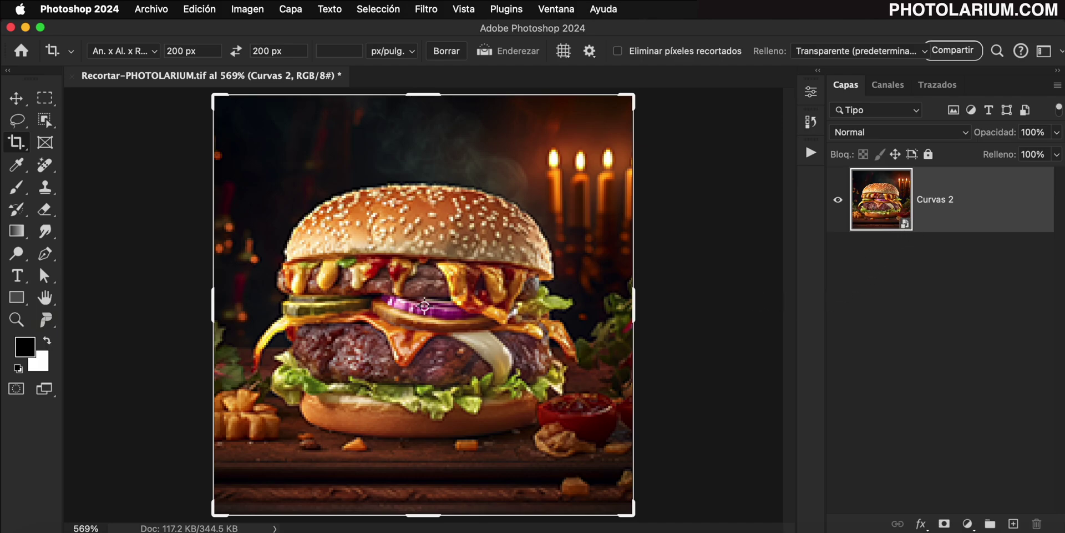
- Open the smart object's .psb contents, zoom in on the full burger photo, then close it
double_click(881, 200)
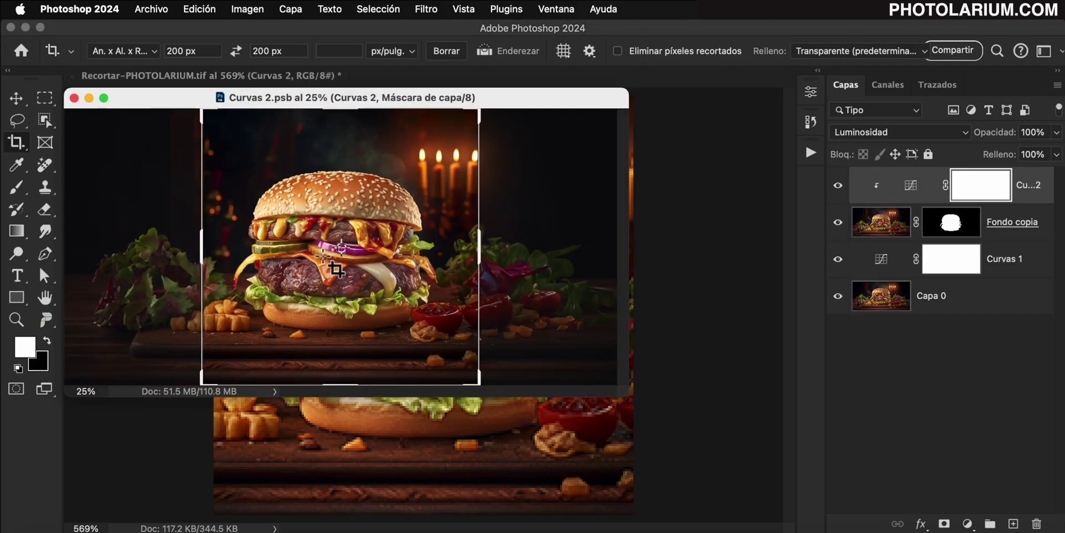
scroll(352, 230, up, 3)
scroll(413, 298, up, 2)
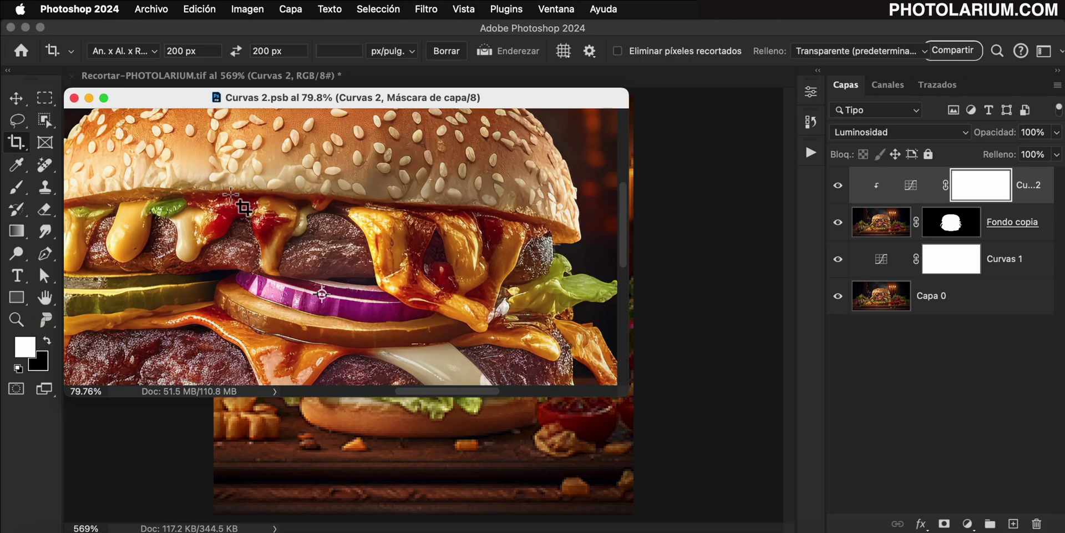
click(73, 97)
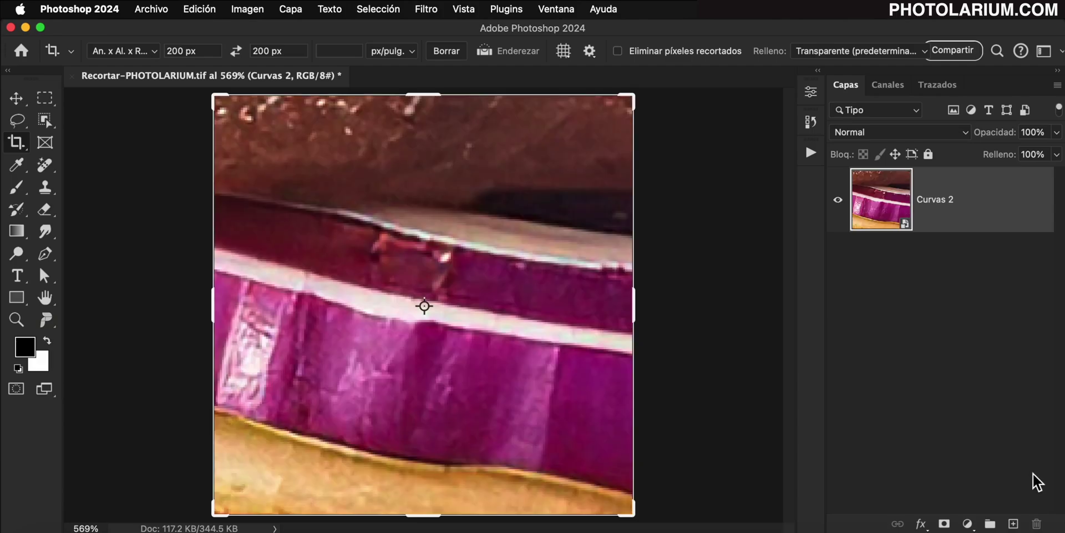
- Step back to the uncropped 6000 × 3000 px burger image
key(ctrl+0)
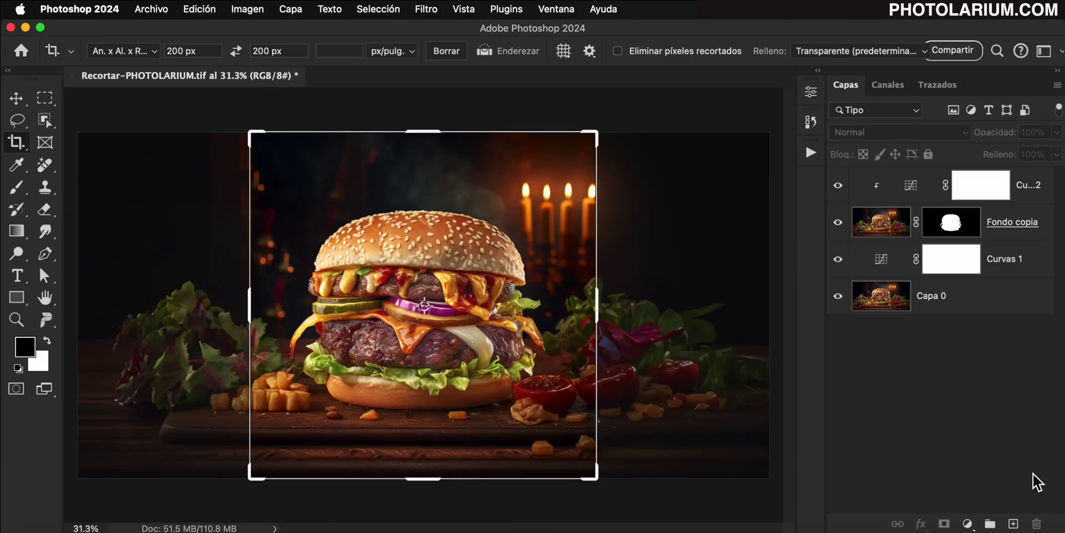
key(v)
click(242, 528)
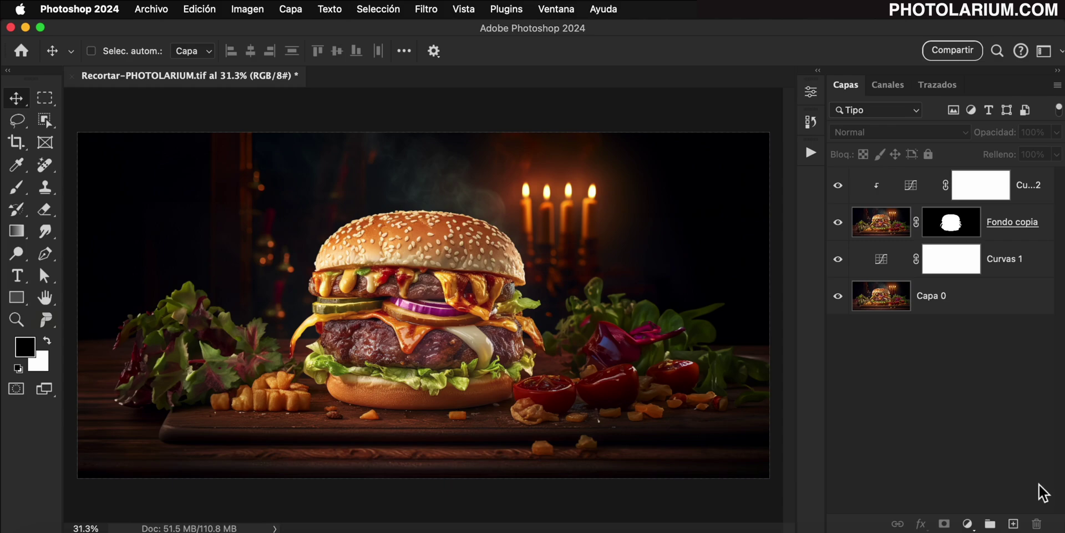
- Combine all four layers into one smart object, Curvas 2
click(894, 191)
shift+click(1021, 308)
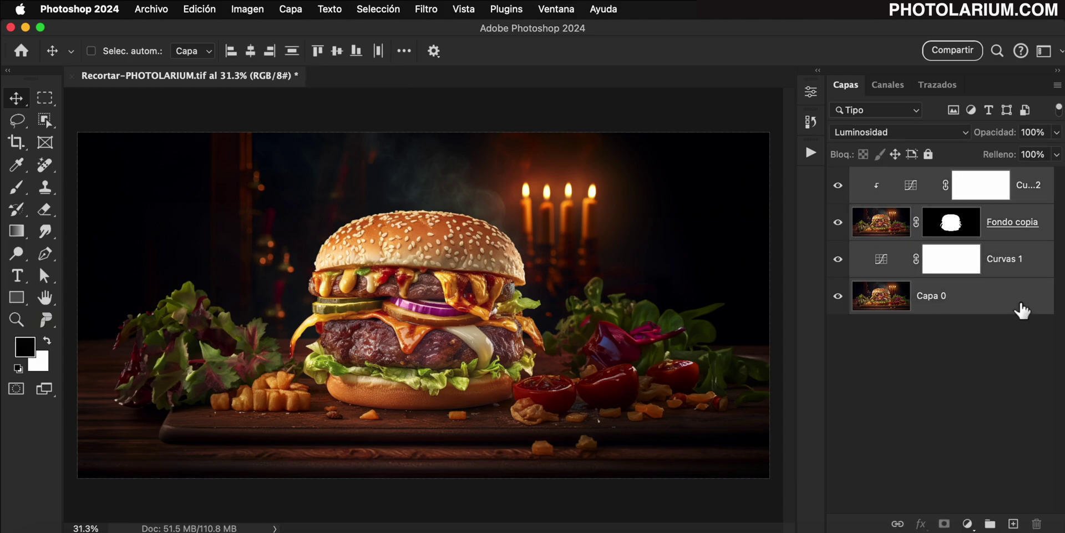
right_click(884, 170)
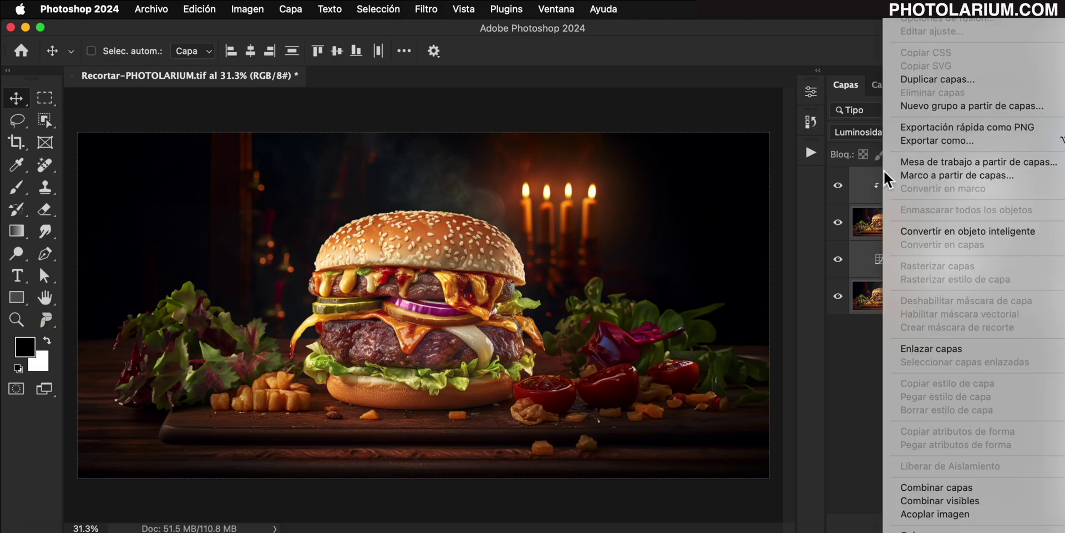
click(907, 231)
- Apply the 200 × 200 px square crop positioned around the burger
click(20, 146)
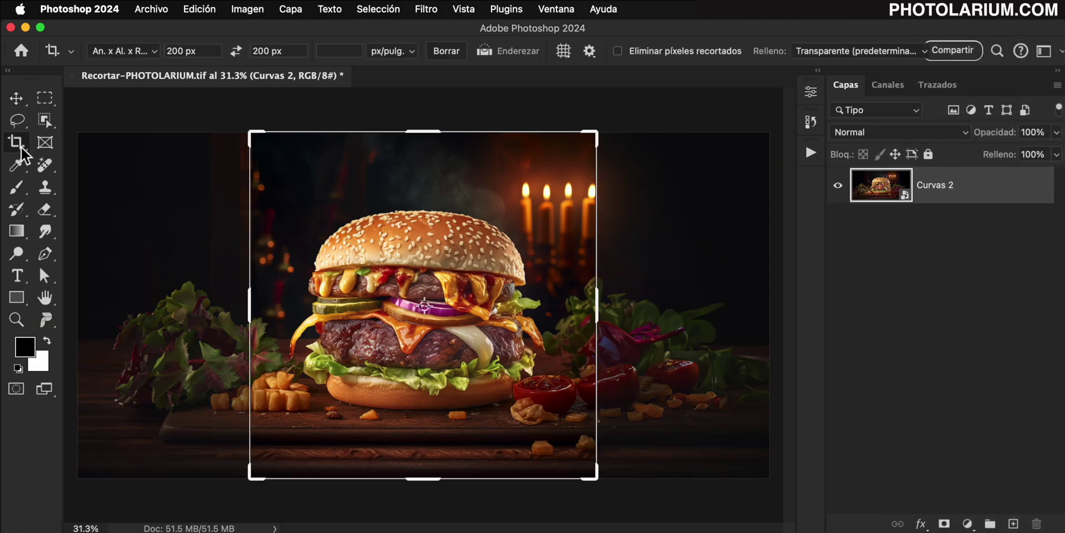
click(479, 232)
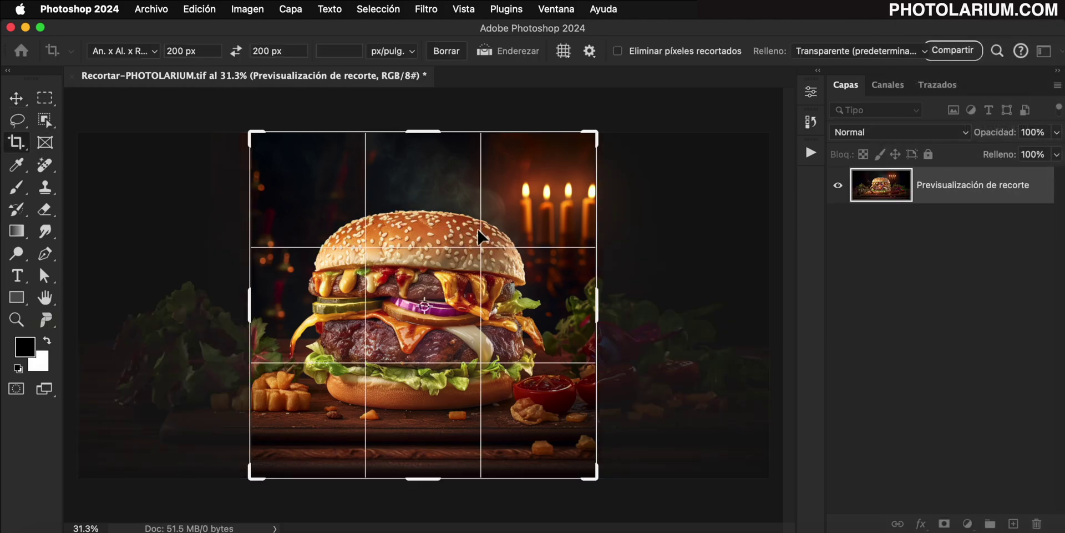
key(Return)
key(super+0)
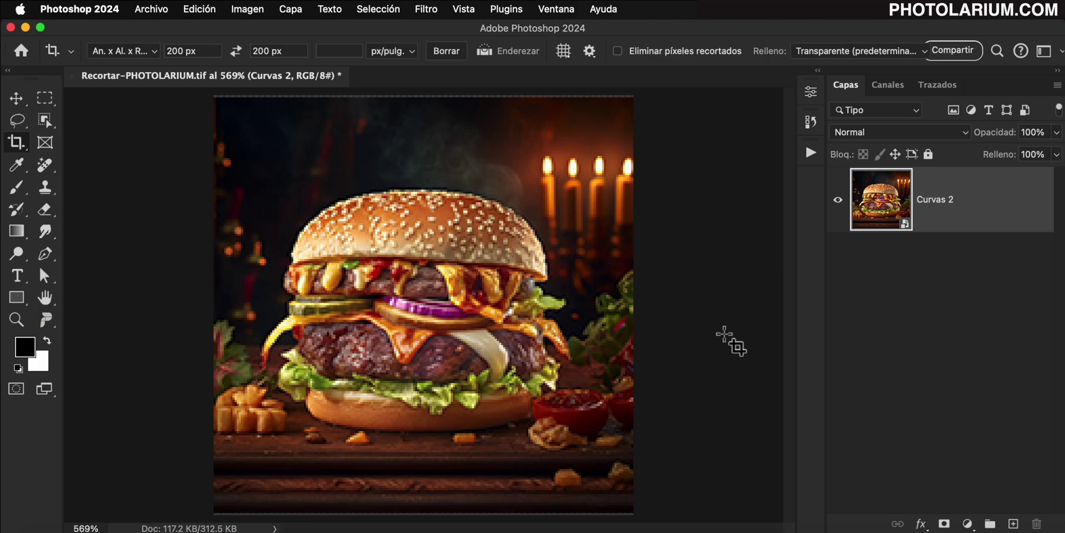
- Open the smart object contents, zoom in to confirm the full photo remains, then close it
double_click(885, 213)
key(z)
mouse_move(400, 278)
mouse_down()
mouse_move(435, 301)
mouse_move(387, 283)
mouse_up()
key(c)
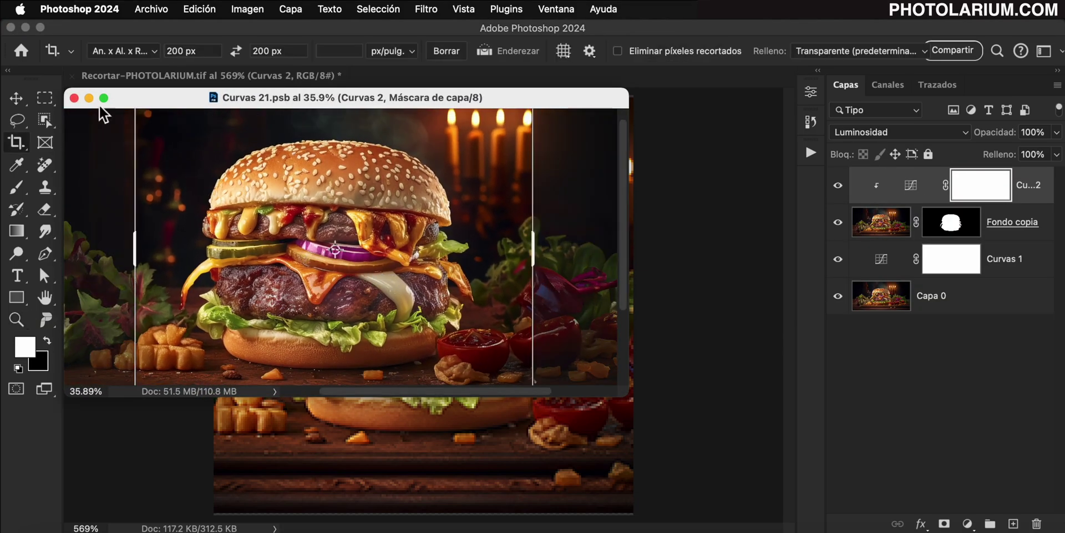
click(74, 98)
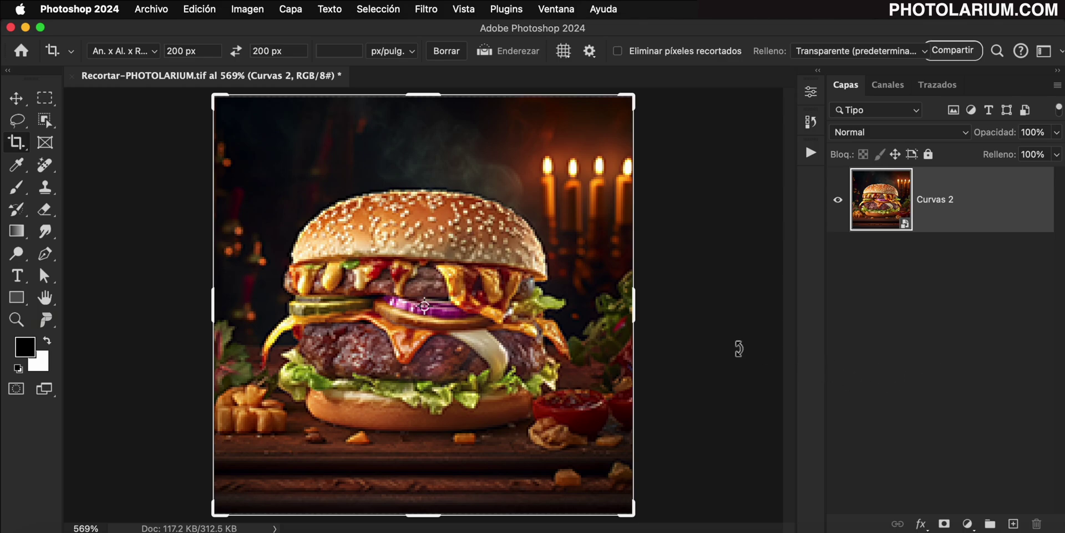
click(149, 13)
mouse_move(161, 245)
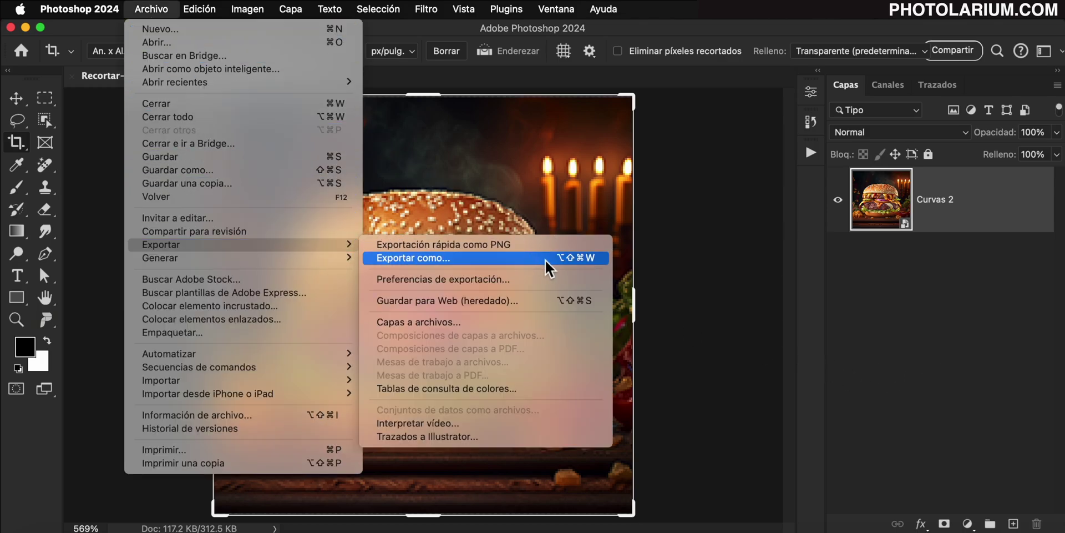
click(548, 259)
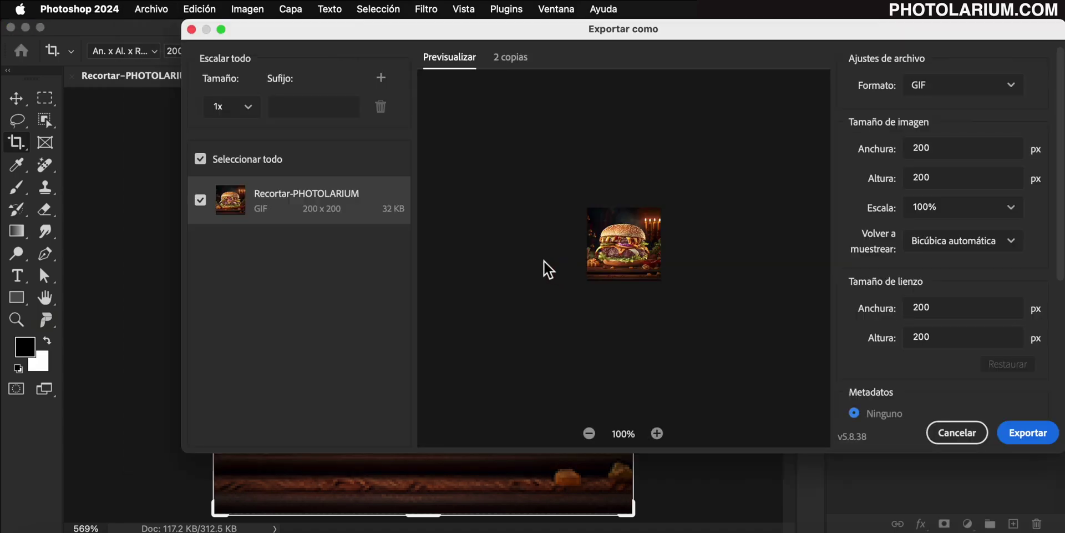
click(998, 85)
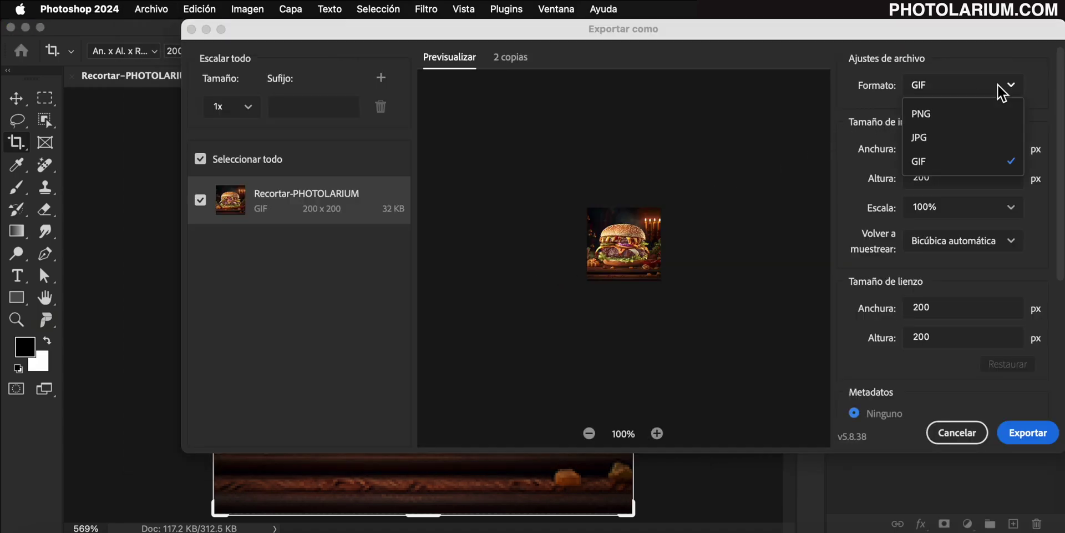
click(978, 136)
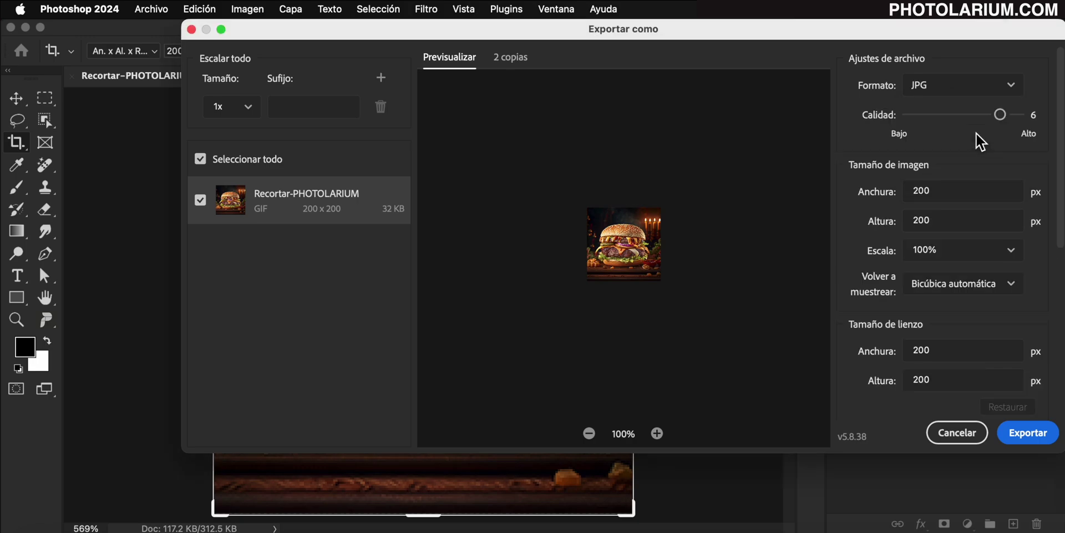
drag(1002, 118, 1039, 121)
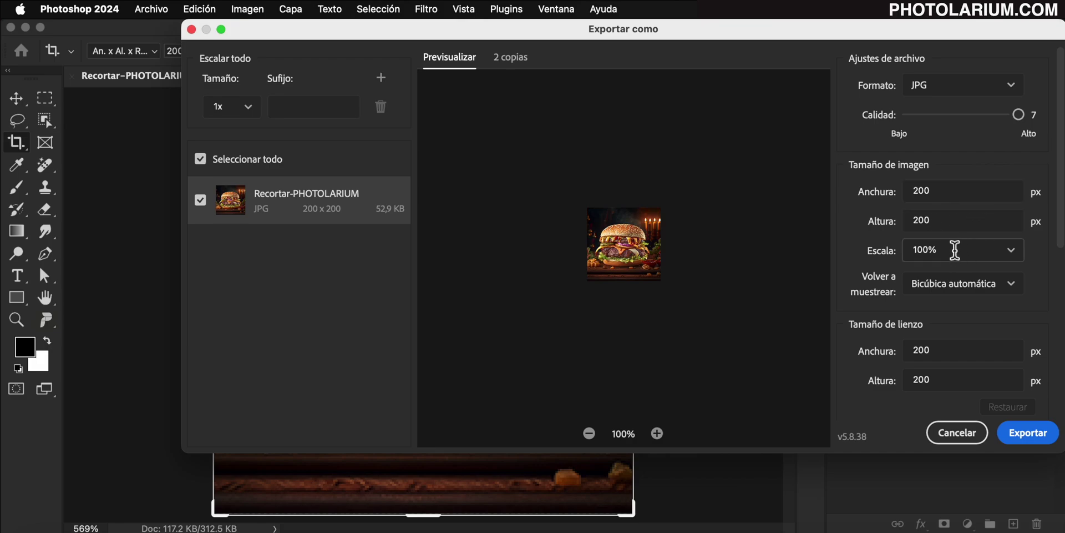
click(1006, 289)
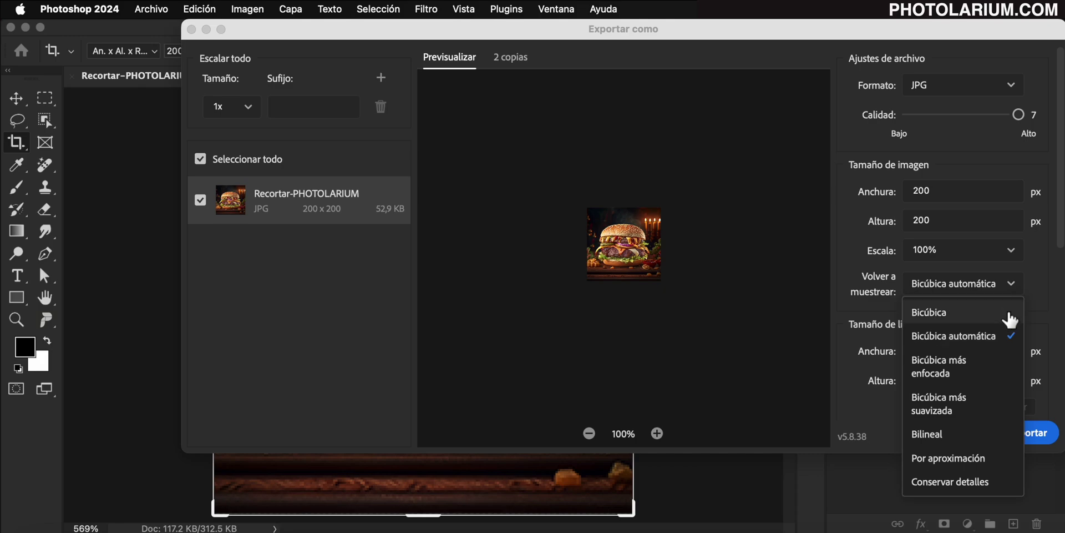
click(1004, 311)
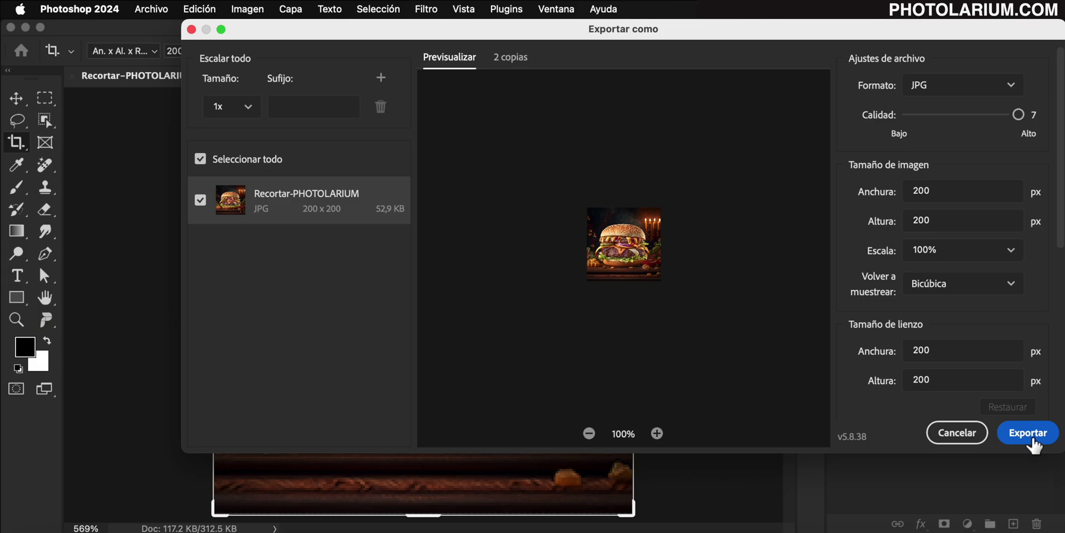
- Close the export window and undo back to the original uncropped four-layer image
click(957, 433)
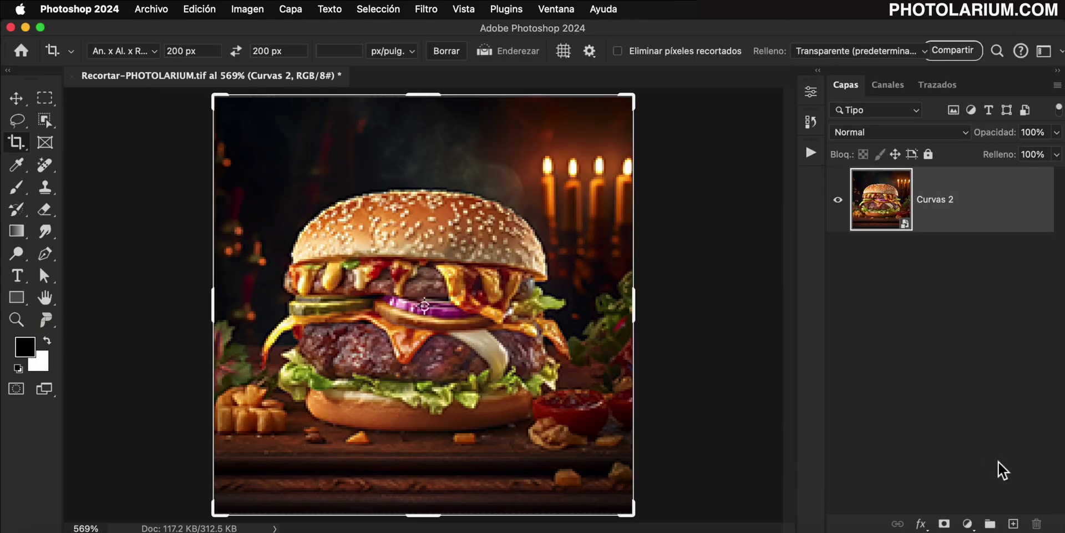
click(1029, 481)
key(ctrl+0)
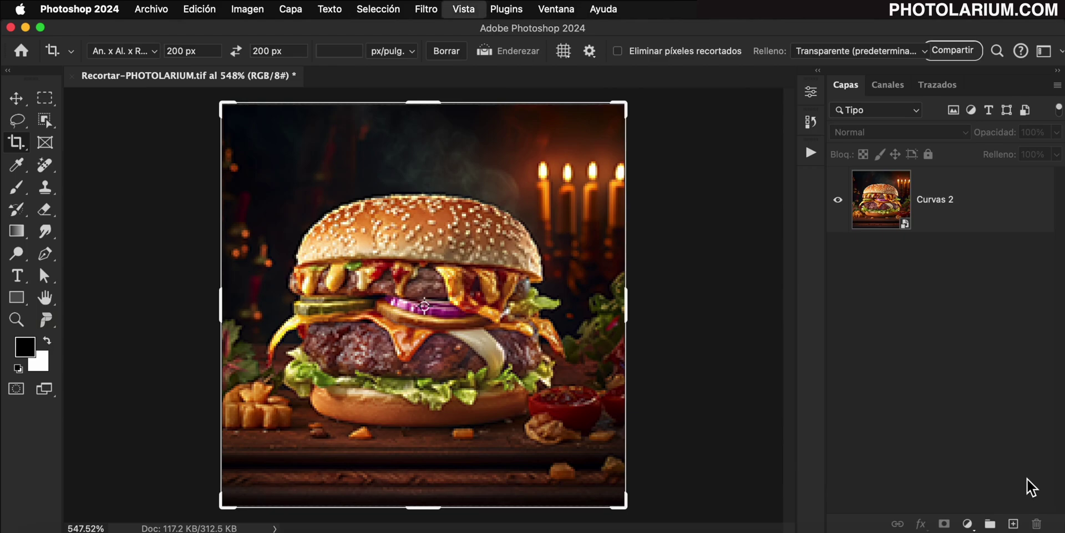
key(ctrl+z)
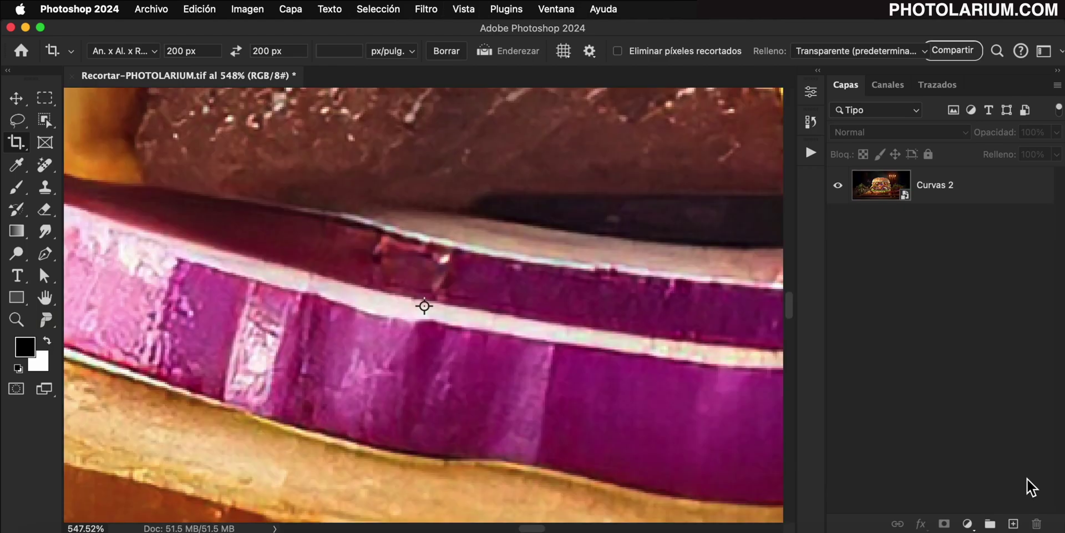
key(ctrl+z)
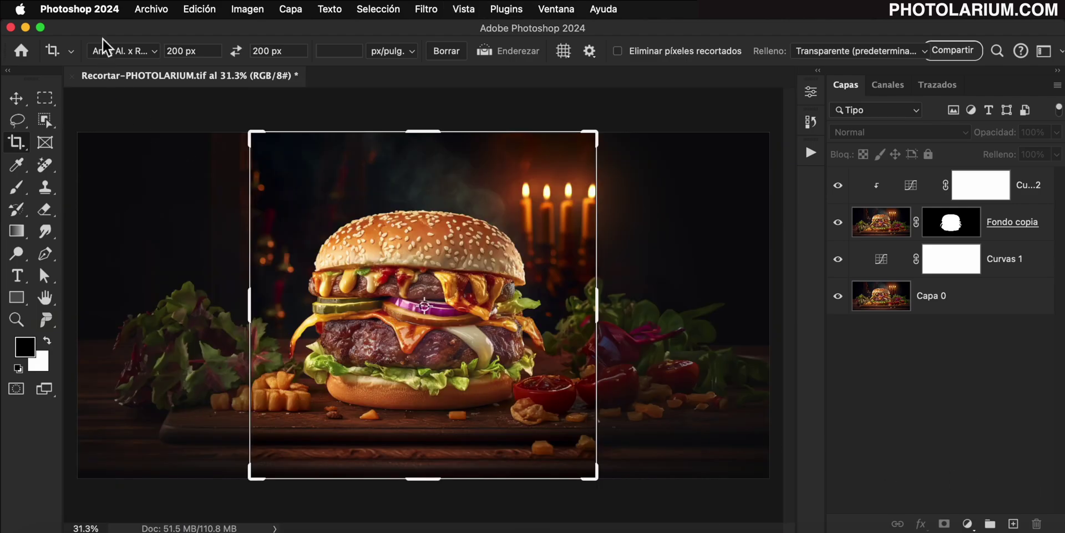
- Crop the image to a 1:1 (Cuadrado) square ratio
click(154, 50)
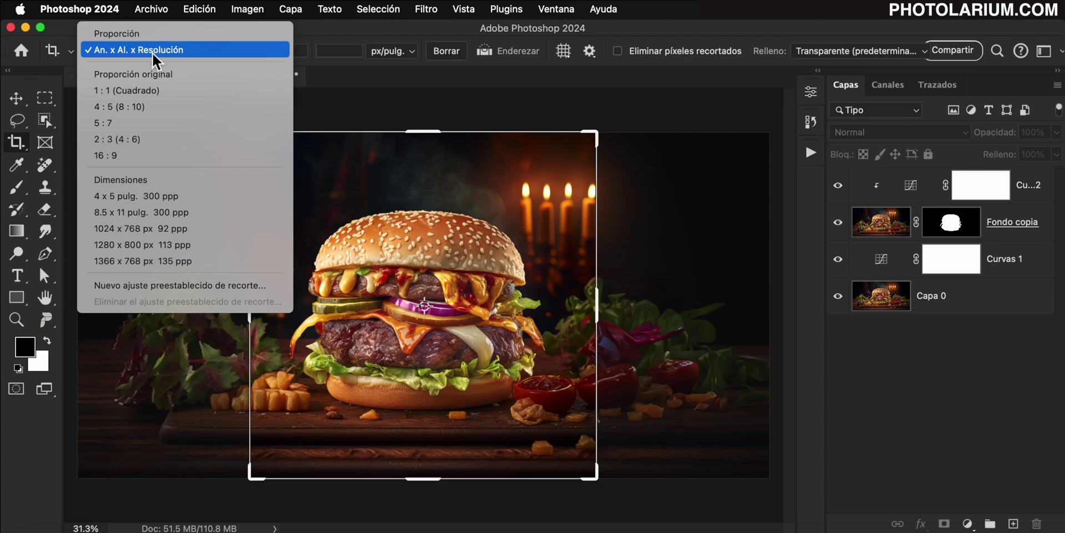
click(174, 90)
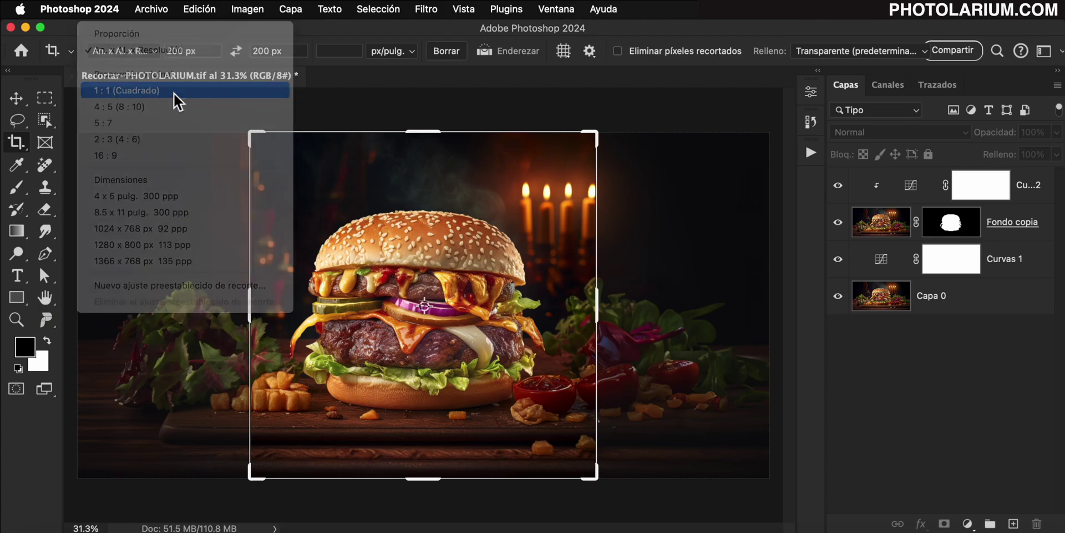
key(Return)
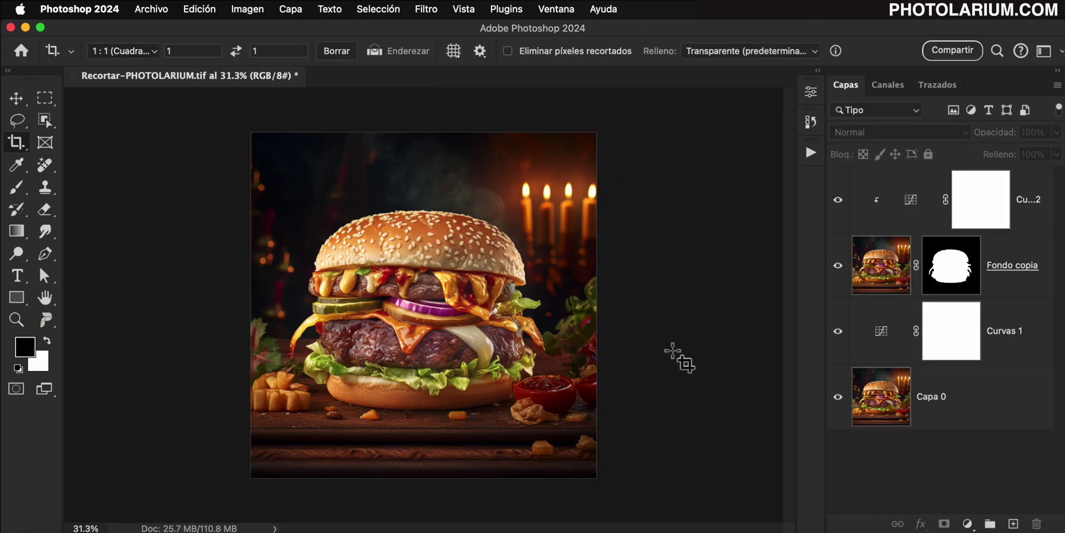
click(250, 530)
click(150, 9)
mouse_move(161, 244)
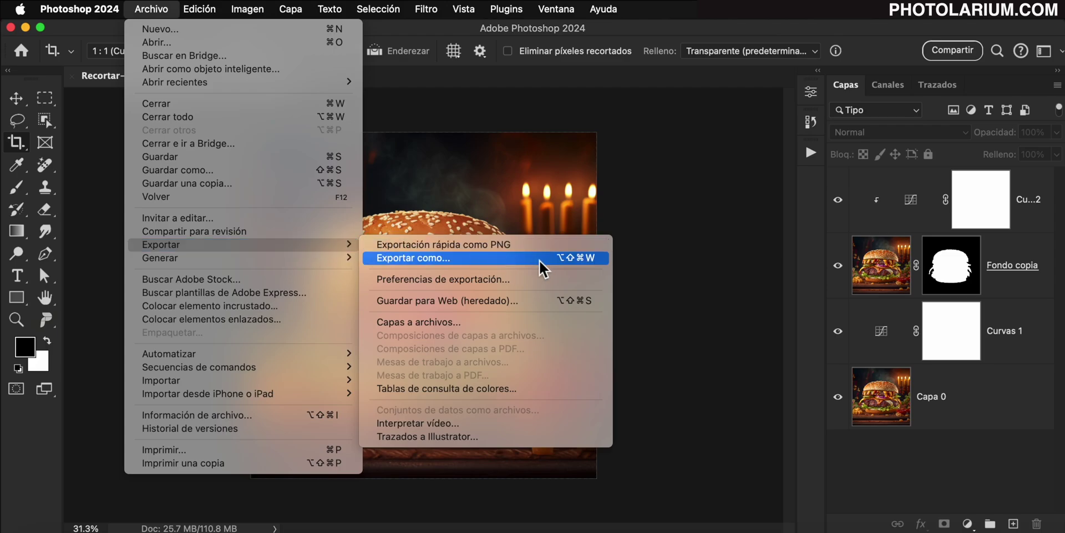
click(542, 258)
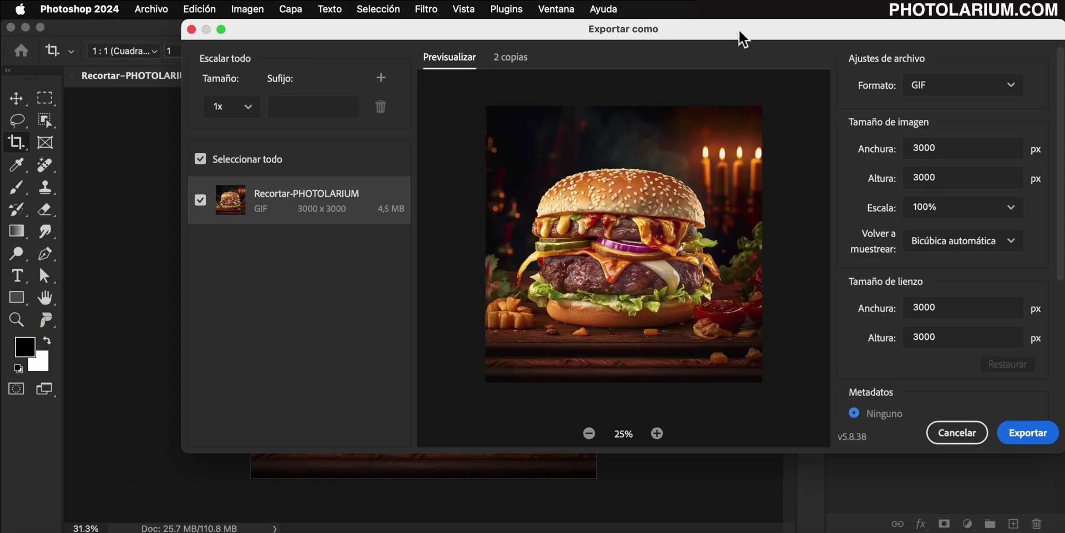
click(965, 88)
click(957, 136)
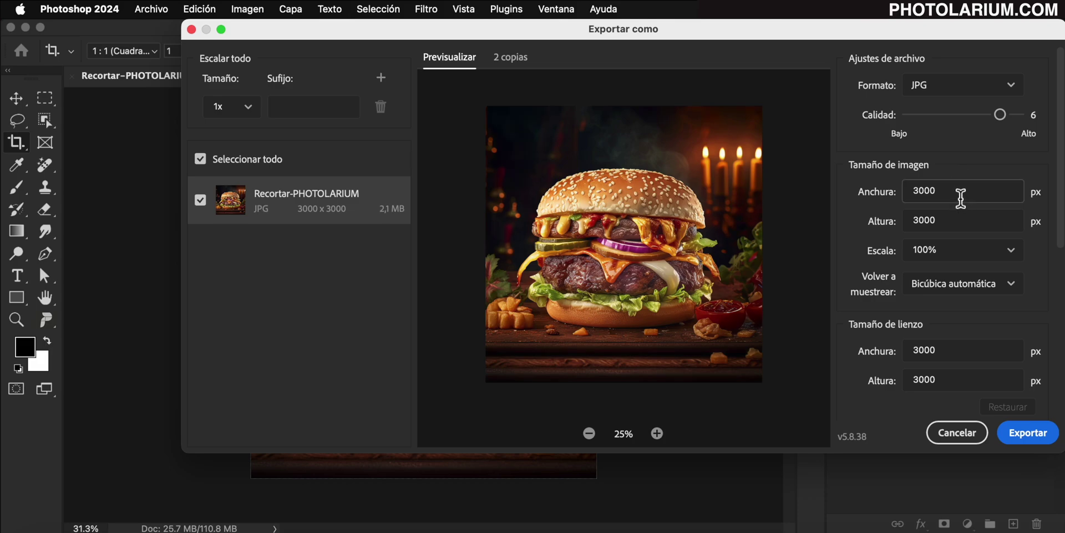
text(200)
click(907, 221)
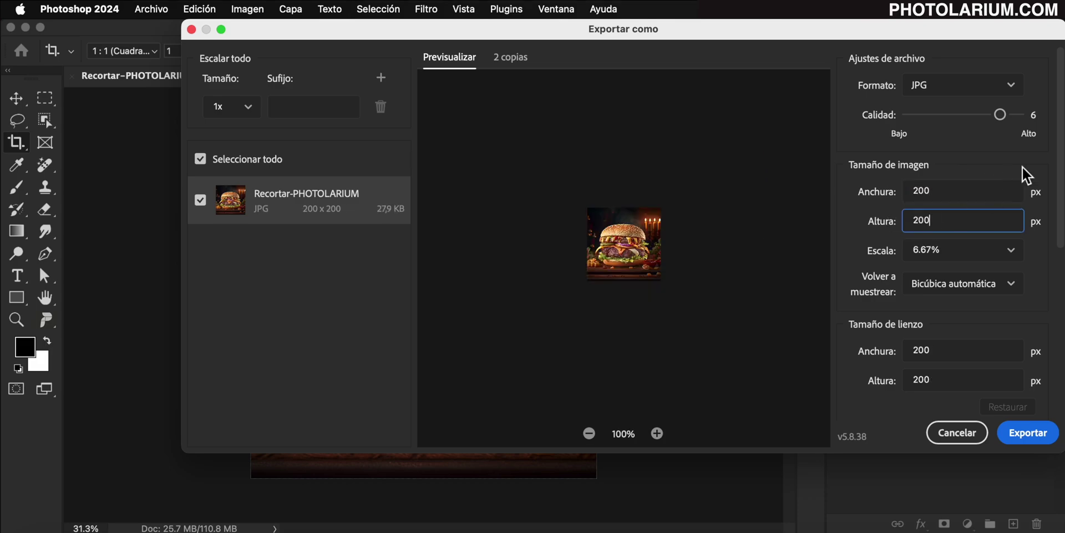
click(1011, 283)
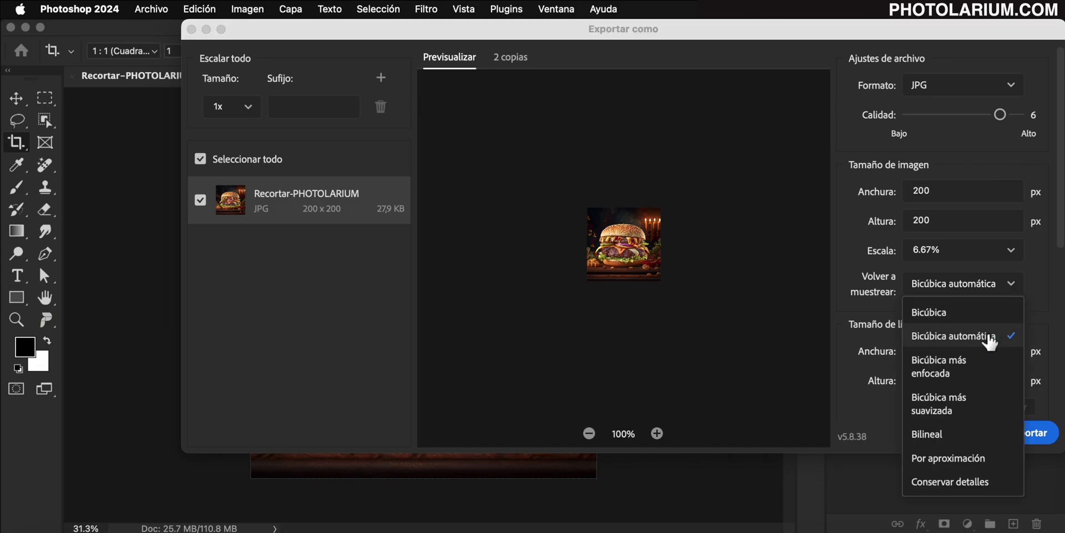
click(860, 269)
click(950, 435)
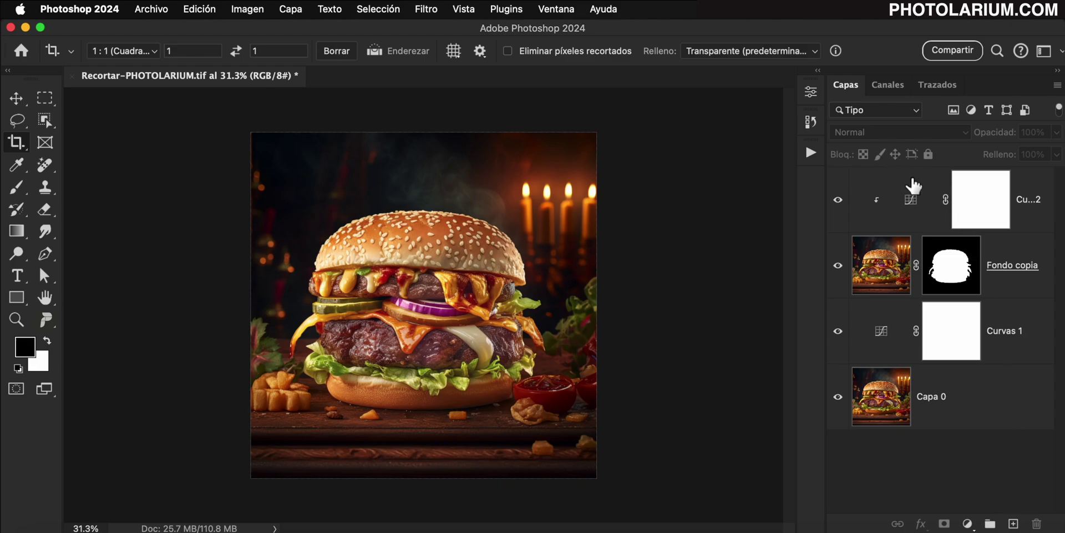
- Select base layer Capa 0 and slide it about 62 px sideways inside the square crop
click(919, 195)
click(972, 411)
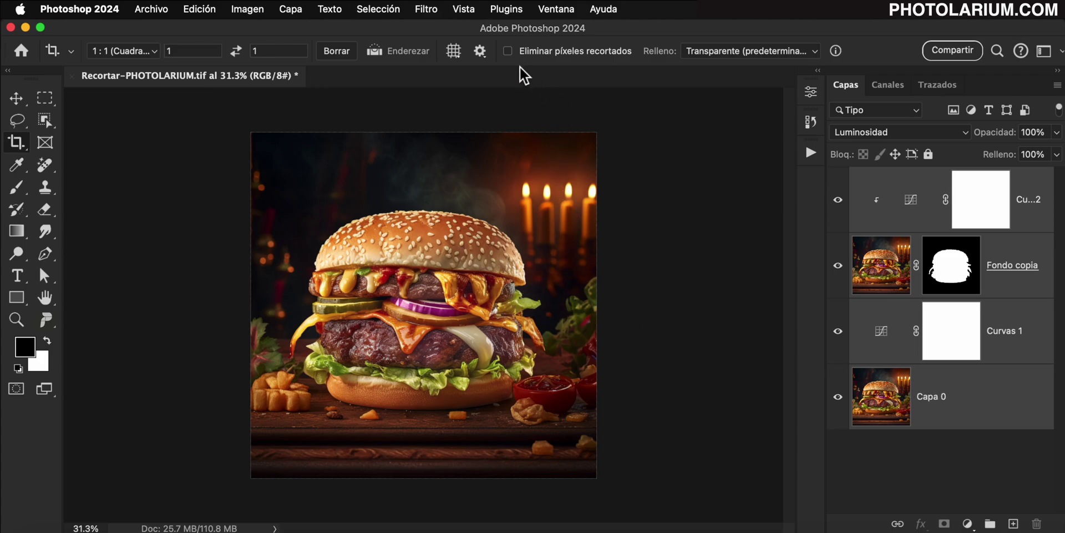
key(v)
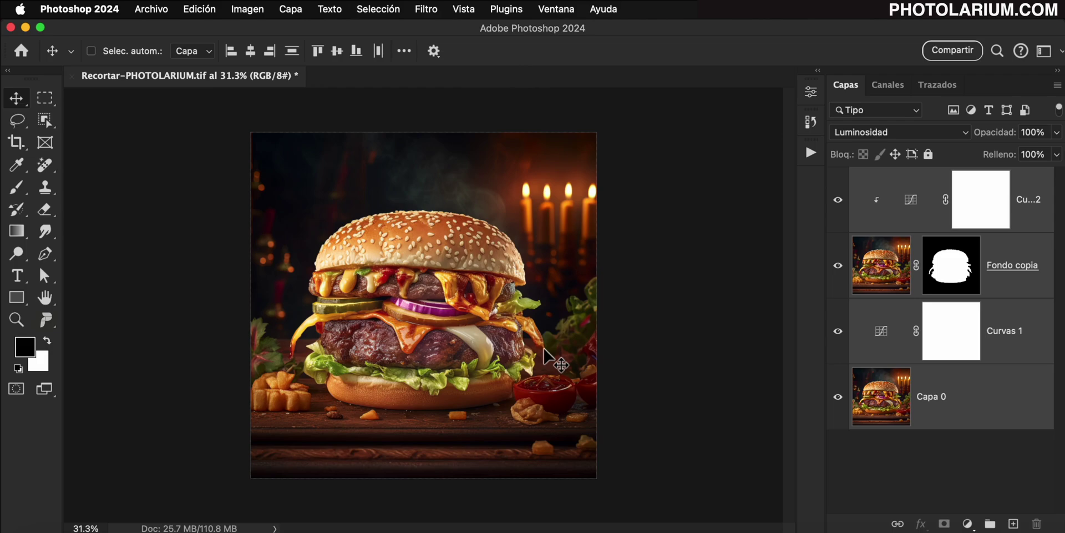
mouse_move(546, 352)
mouse_down()
mouse_move(297, 354)
mouse_move(669, 360)
mouse_move(555, 354)
mouse_up()
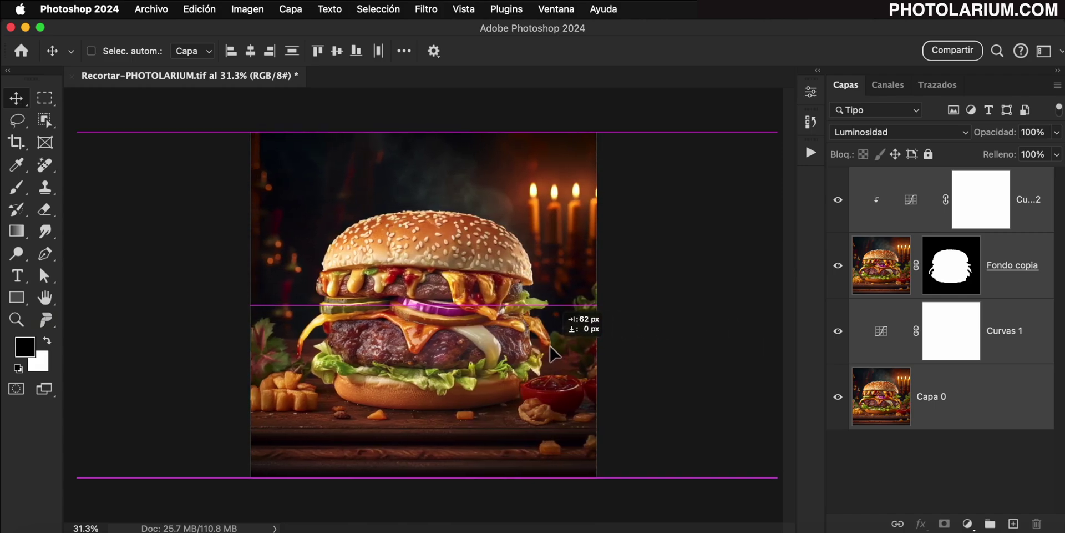